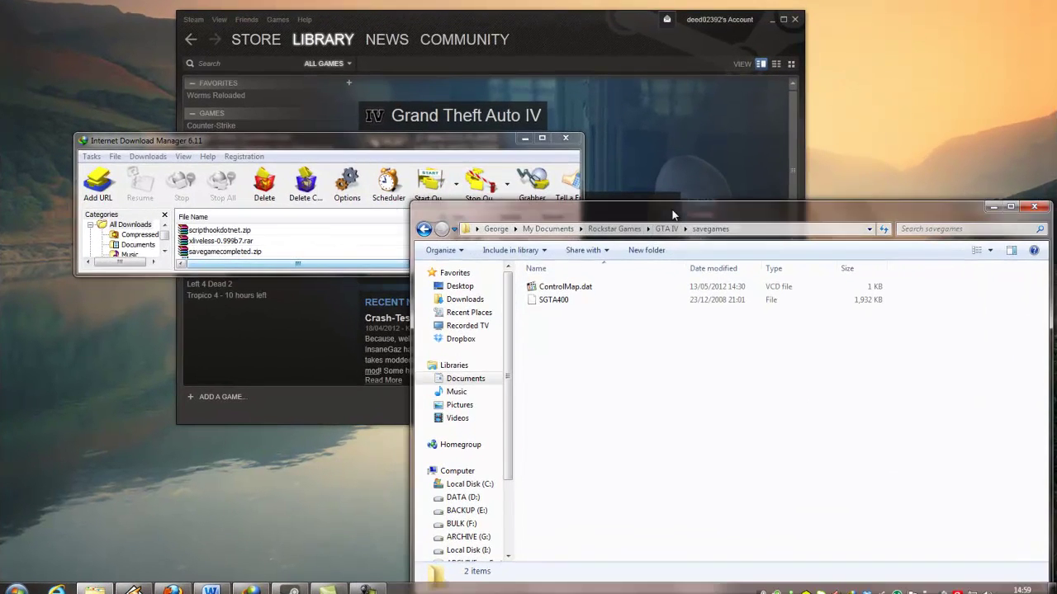
# Move the Explorer window aside so Steam's Grand Theft Auto IV library page is in front.
pyautogui.moveTo(672, 216); pyautogui.dragTo(634, 213)
pyautogui.moveTo(588, 39); pyautogui.dragTo(596, 25)
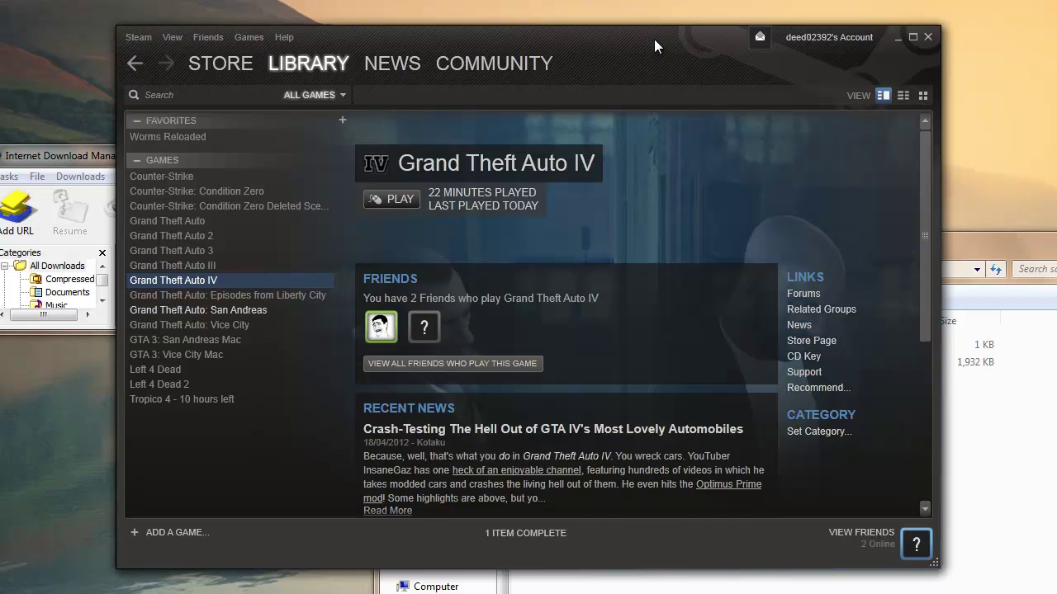
# Open xliveless-0.999b7.rar from the IDM download list in WinRAR, dismissing the license reminder.
pyautogui.moveTo(654, 38); pyautogui.dragTo(644, 91)
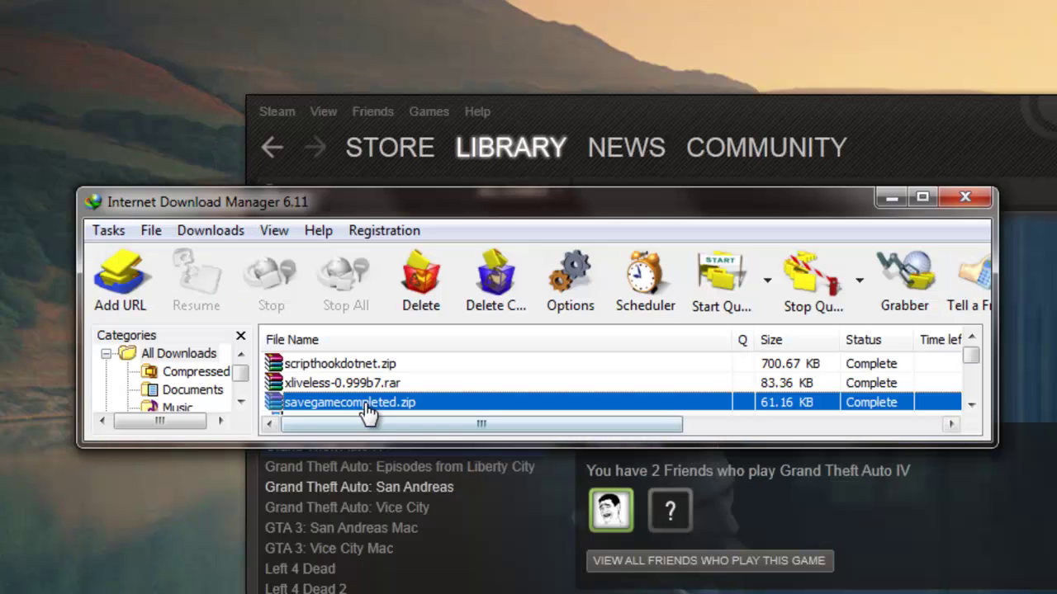
pyautogui.click(313, 385)
pyautogui.click(343, 364)
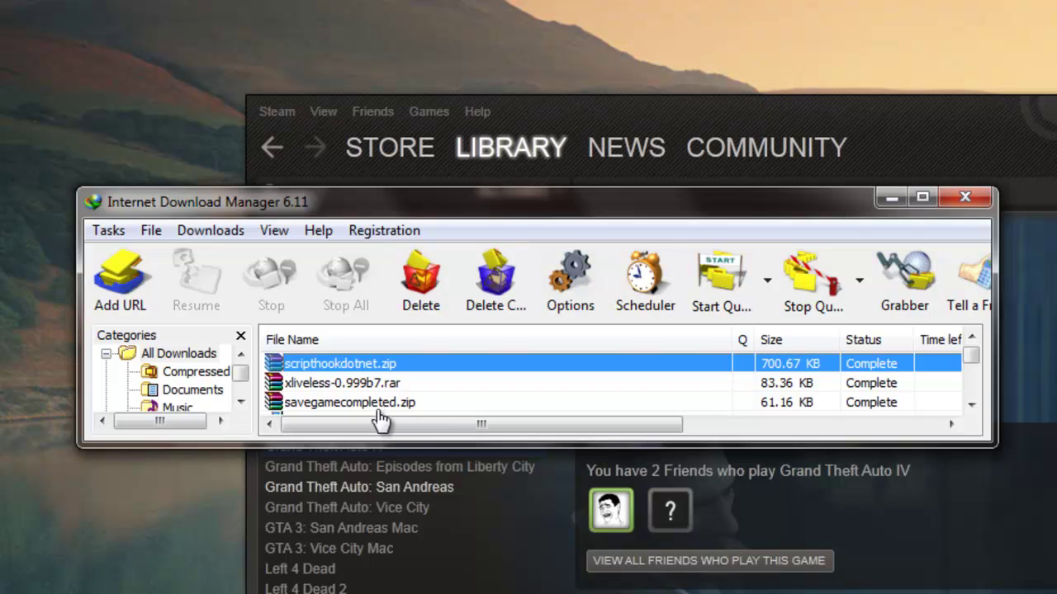
pyautogui.rightClick(500, 391)
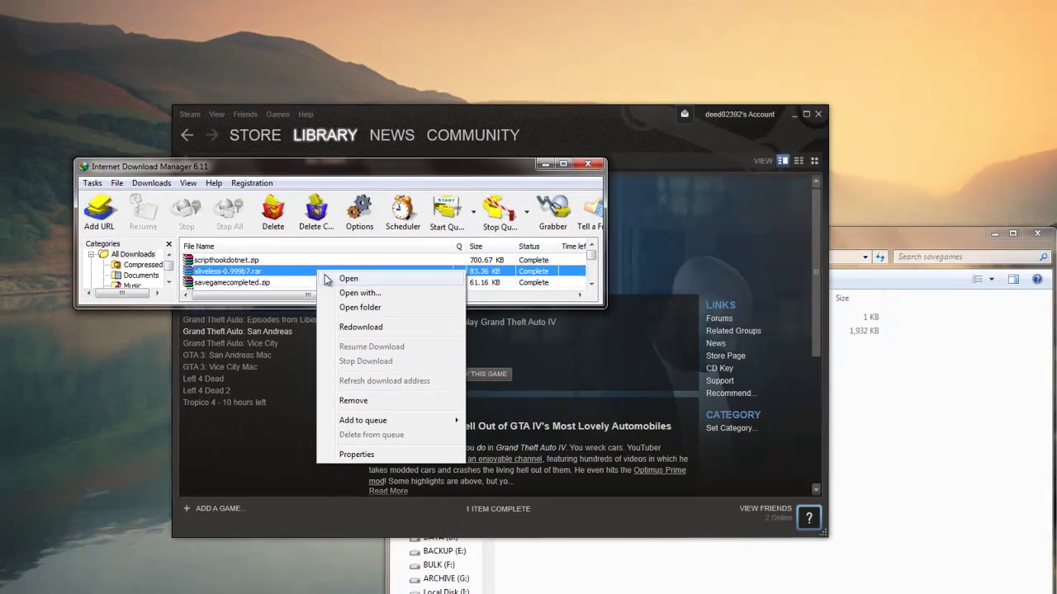
pyautogui.click(350, 276)
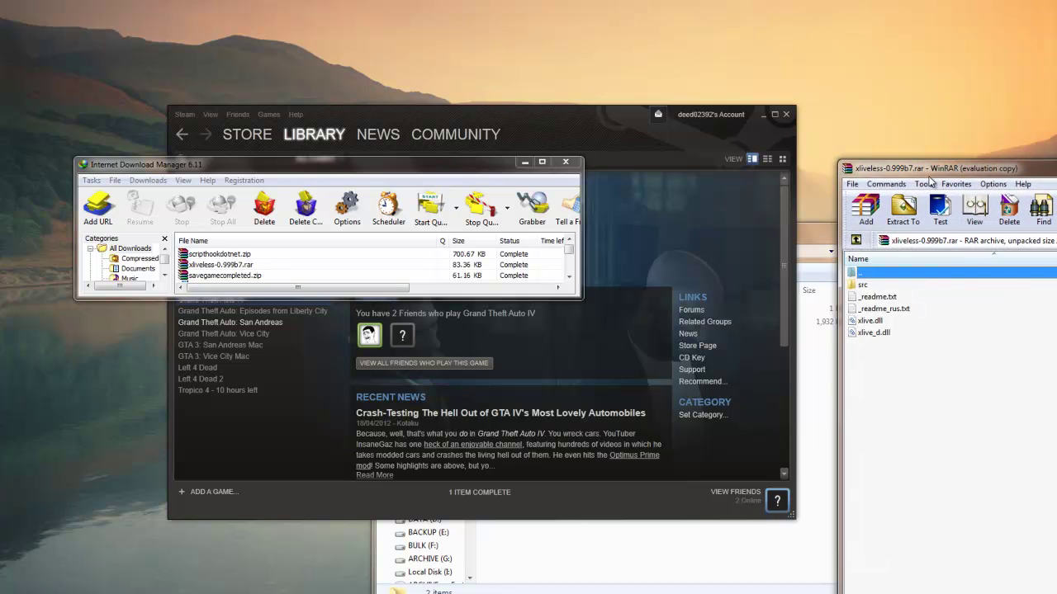
pyautogui.click(1015, 391)
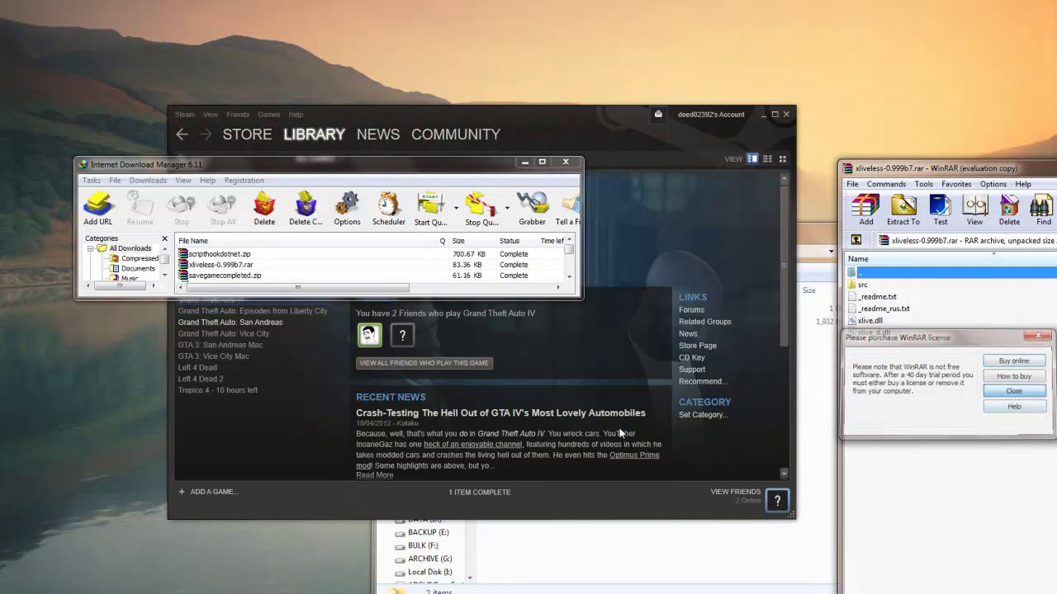
# Load rarlab.com in Firefox and go to its WinRAR Downloads page.
pyautogui.click(186, 582)
pyautogui.write('rarlab.com')
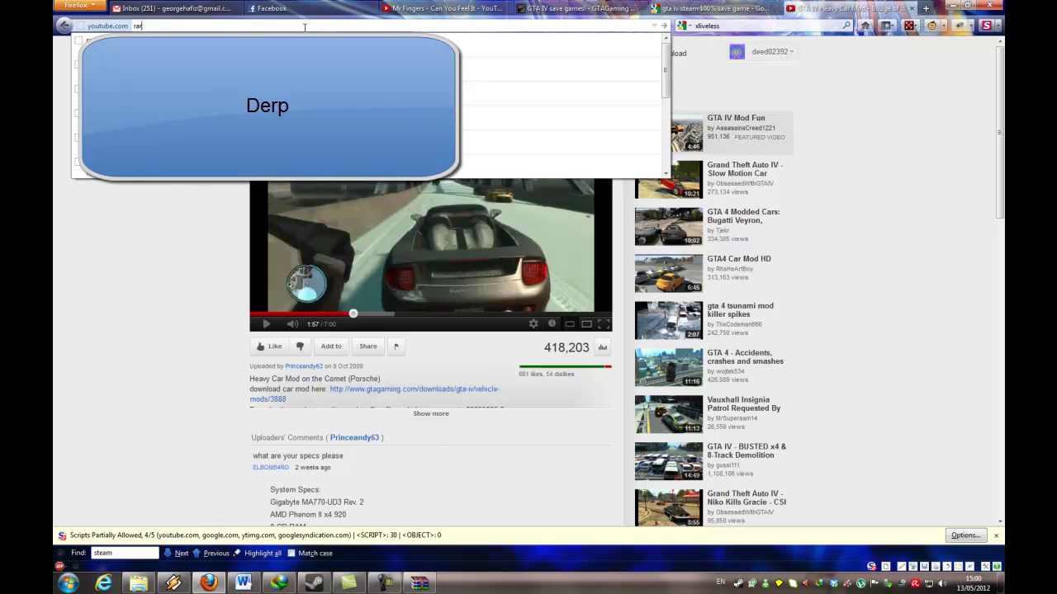
pyautogui.press('Return')
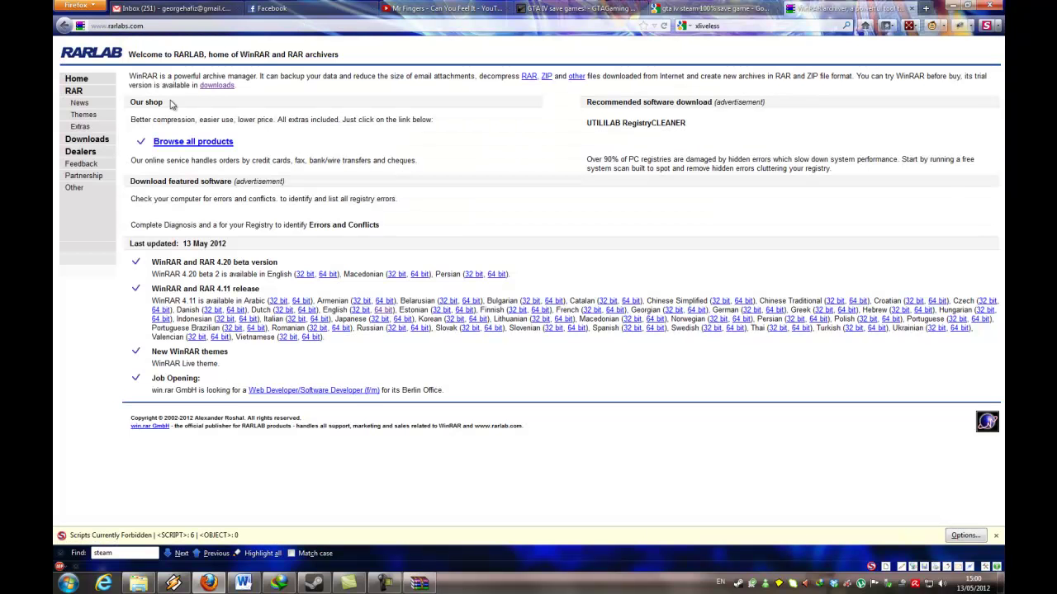
pyautogui.click(87, 140)
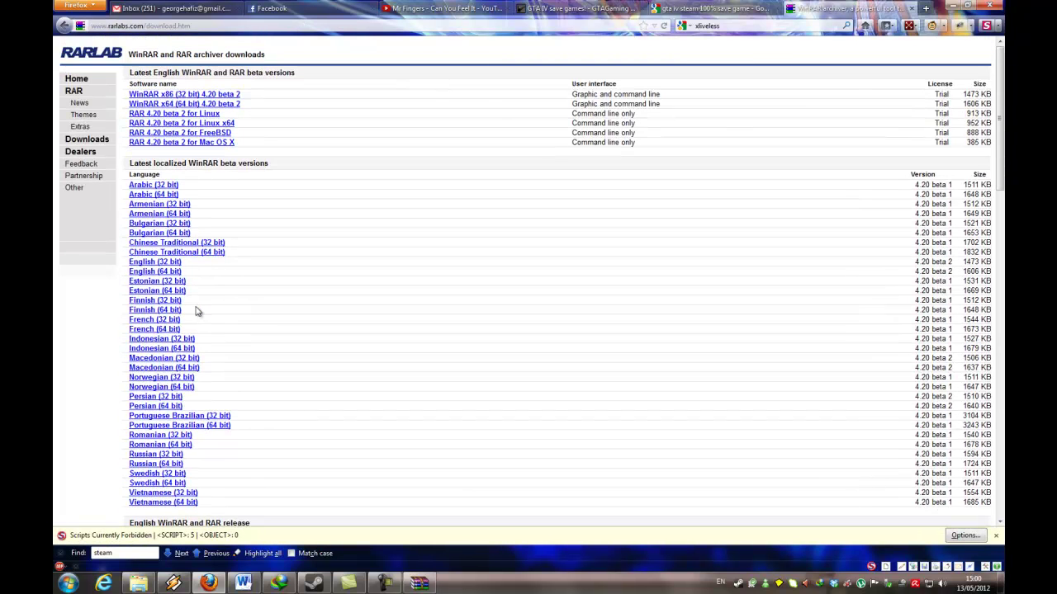
pyautogui.moveTo(198, 314); pyautogui.dragTo(271, 325)
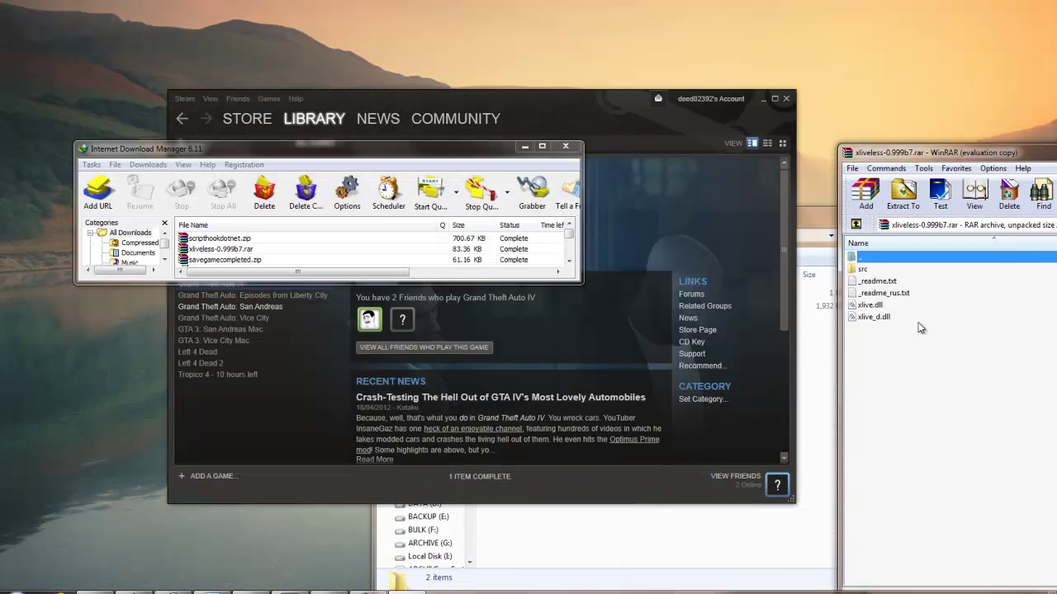
# Select xlive.dll in the xliveless archive's file list.
pyautogui.click(871, 305)
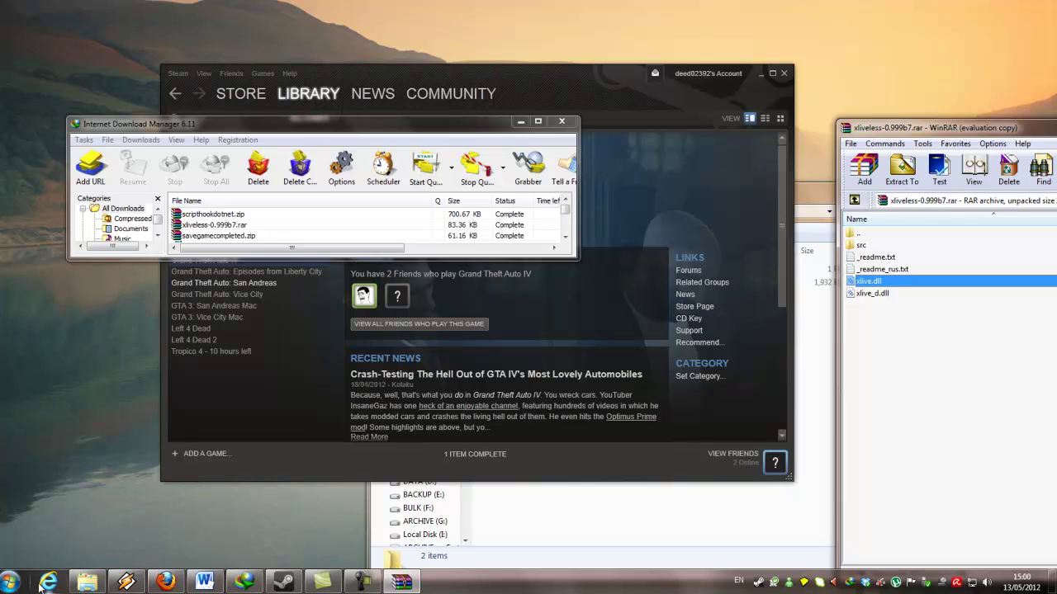
# Navigate Explorer to C:\Program Files (x86)\Steam\steamapps\common\Grand Theft Auto IV\GTAIV.
pyautogui.click(86, 583)
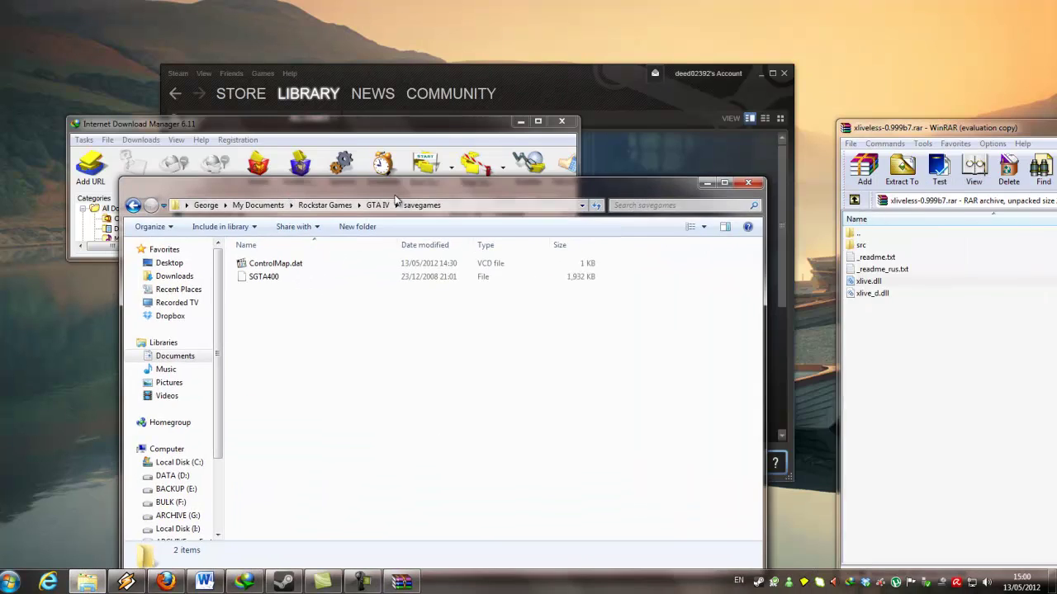
pyautogui.click(487, 205)
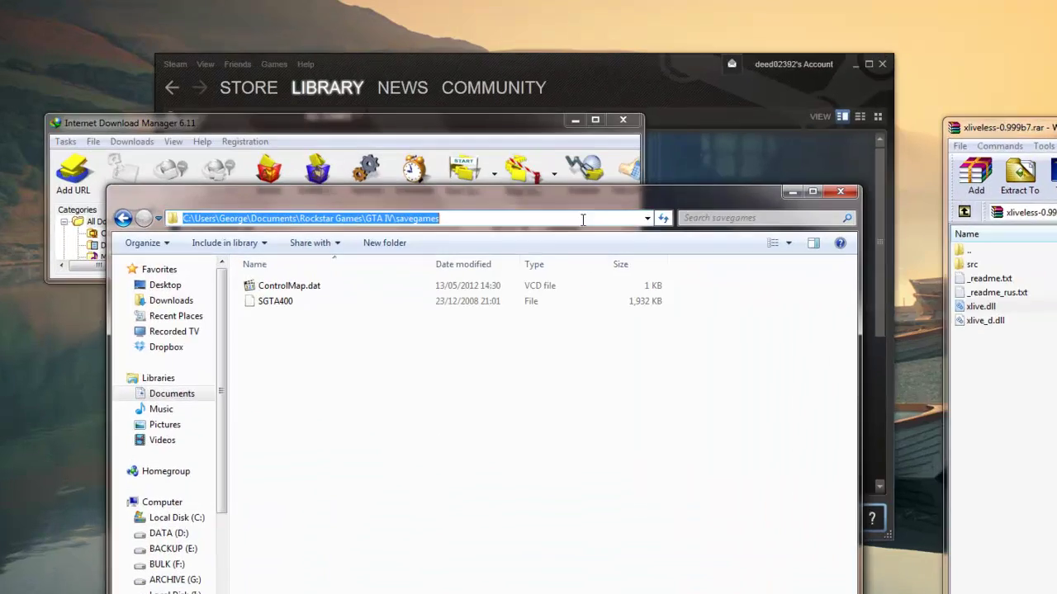
pyautogui.write('c')
pyautogui.write(':\\')
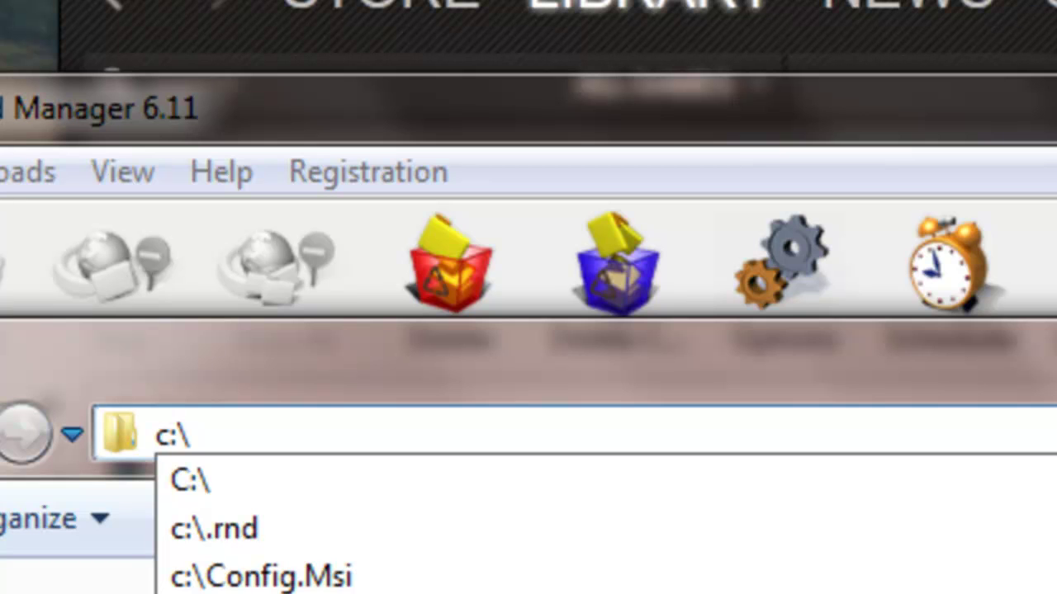
pyautogui.write('program')
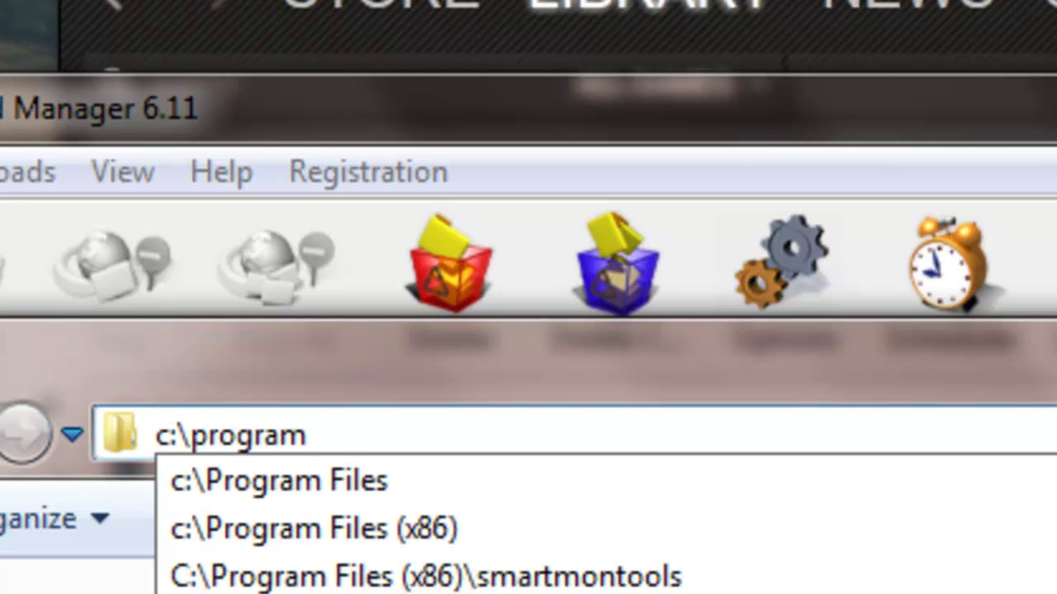
pyautogui.press('Down')
pyautogui.press('Down')
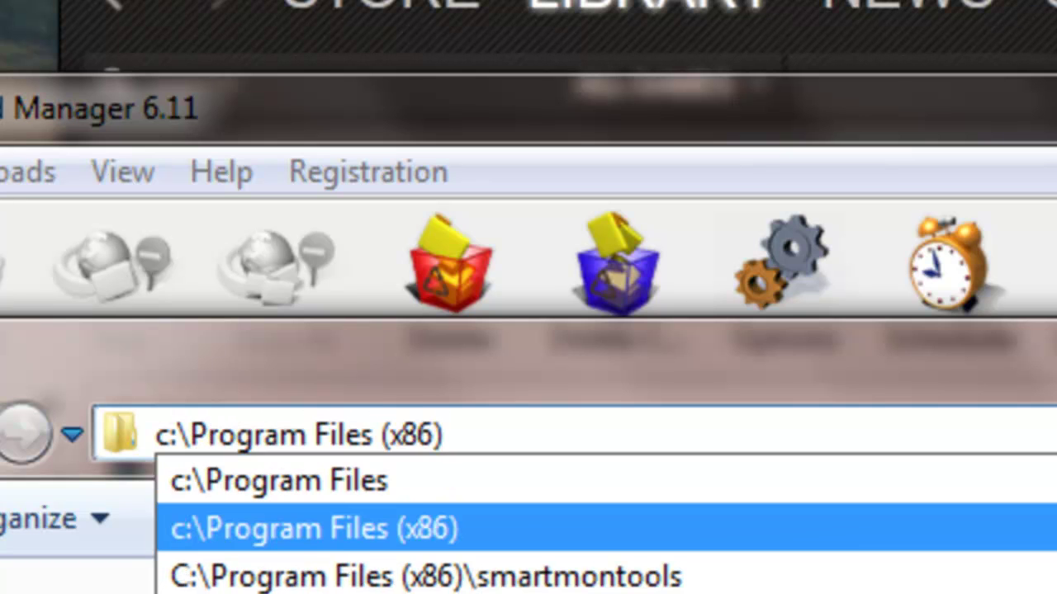
pyautogui.write('\\')
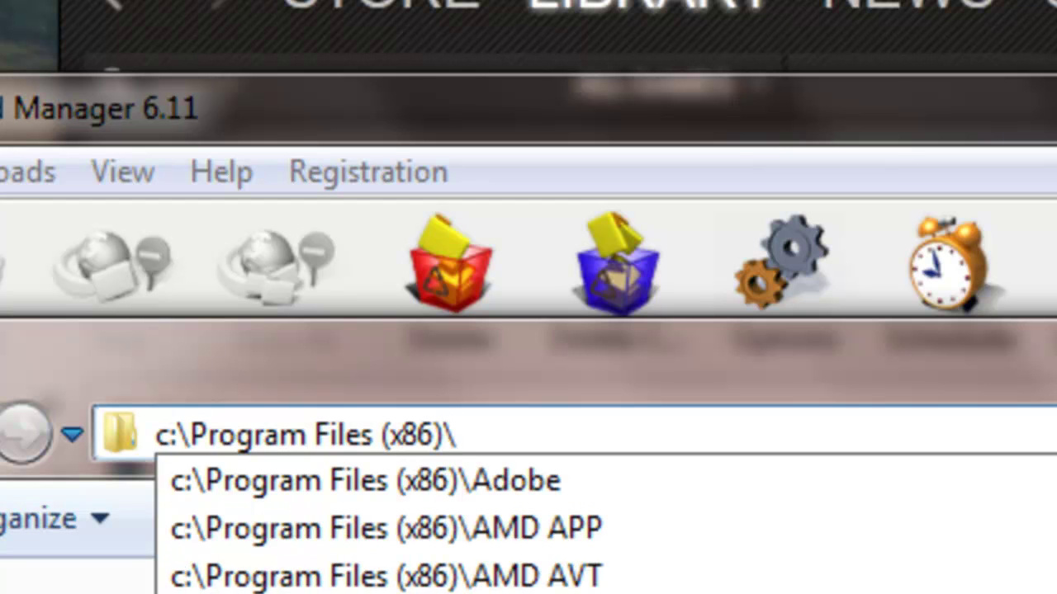
pyautogui.write('rock')
pyautogui.press('BackSpace')
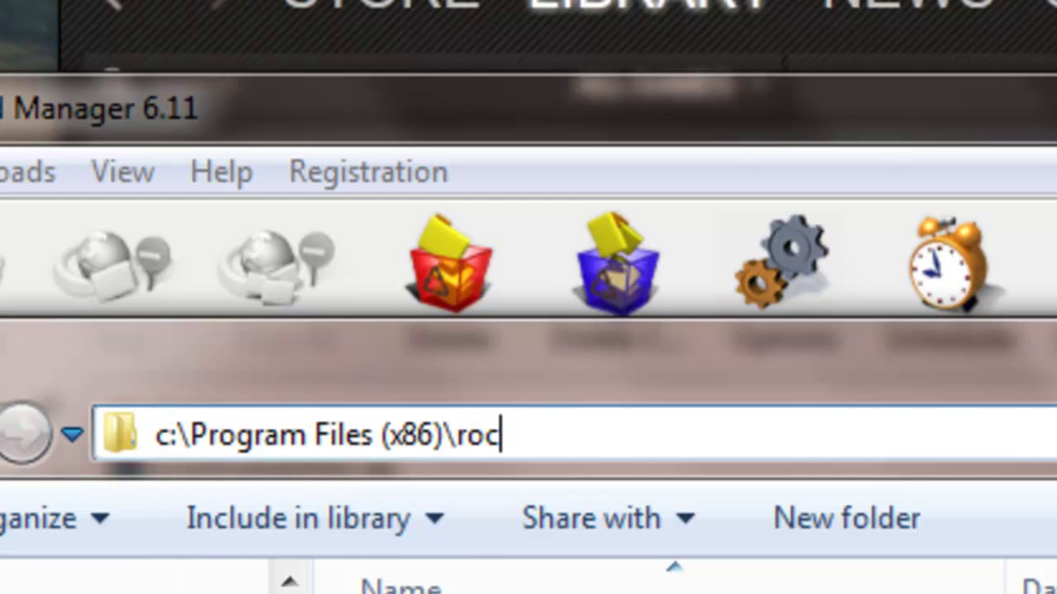
pyautogui.press('BackSpace')
pyautogui.press('BackSpace')
pyautogui.press('BackSpace')
pyautogui.write('steam\\')
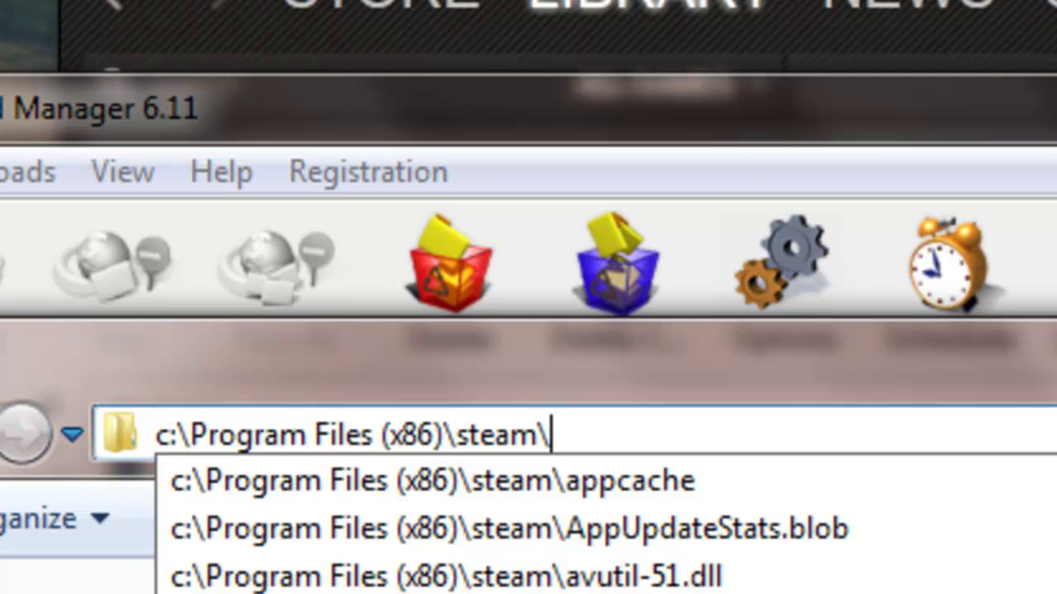
pyautogui.write('steam')
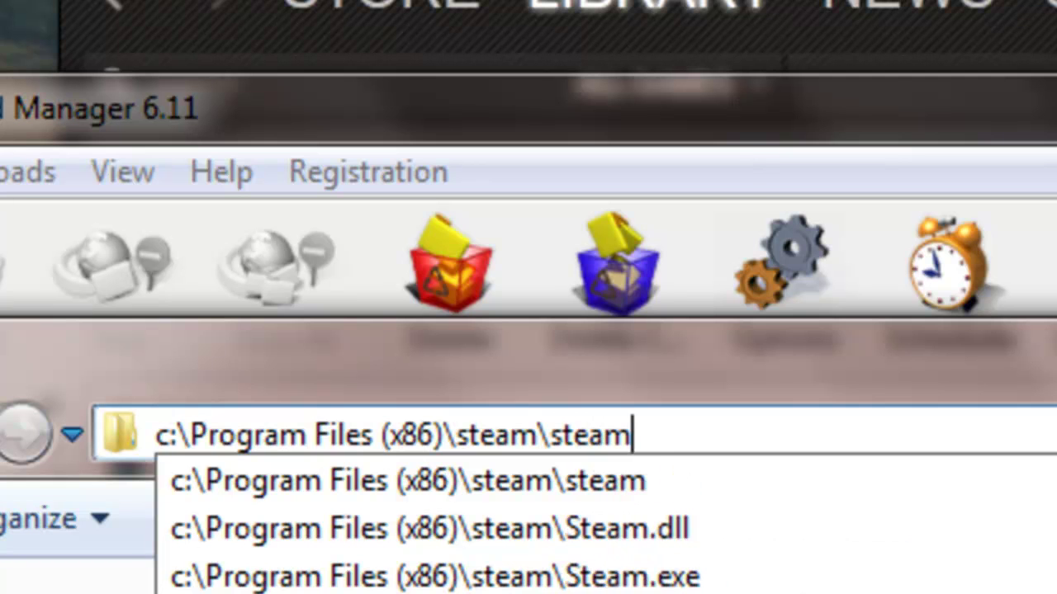
pyautogui.write('apps\\')
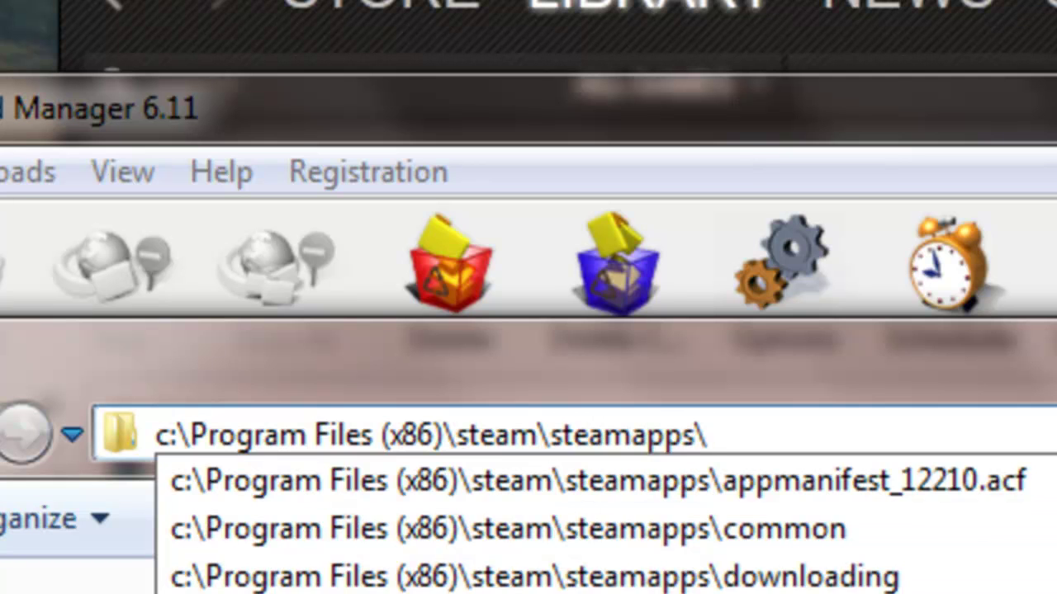
pyautogui.write('common\\')
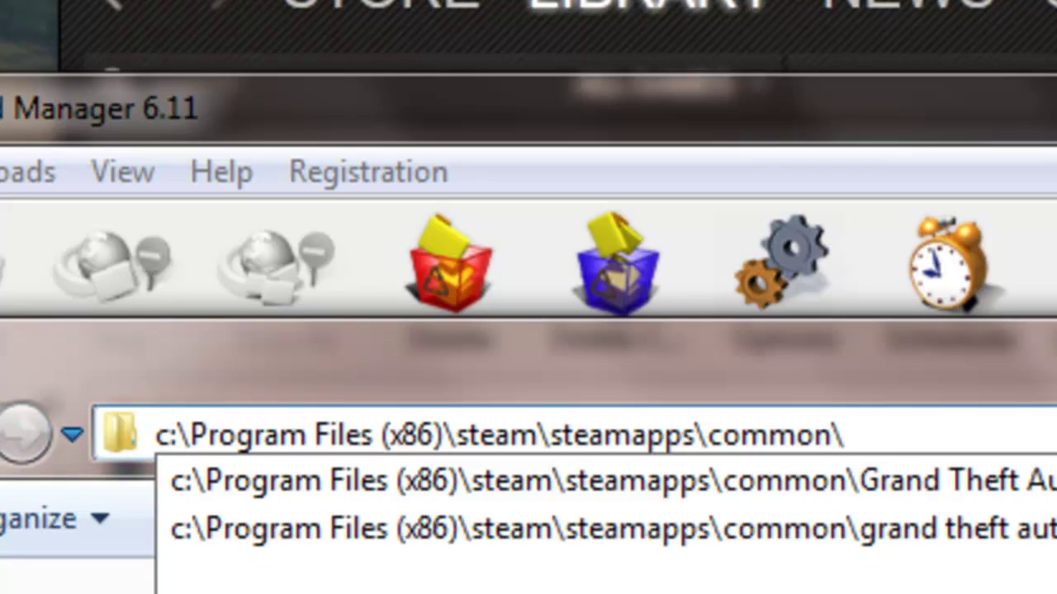
pyautogui.press('Down')
pyautogui.write('\\')
pyautogui.press('Down')
pyautogui.press('Return')
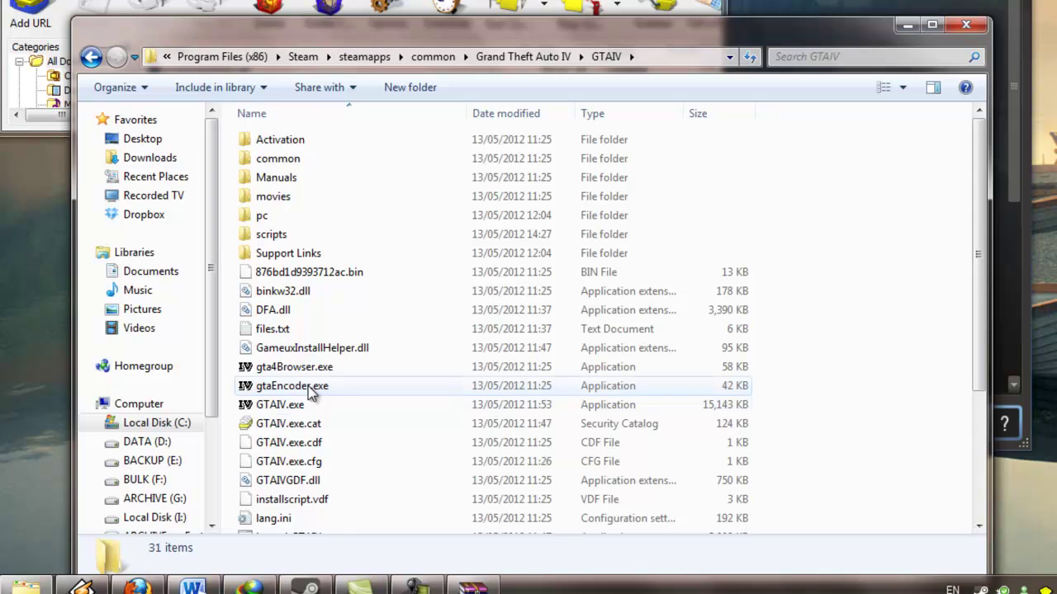
# Copy xlive.dll from the archive into the GTAIV folder and close WinRAR.
pyautogui.scroll(-3, 310, 396)
pyautogui.press('End')
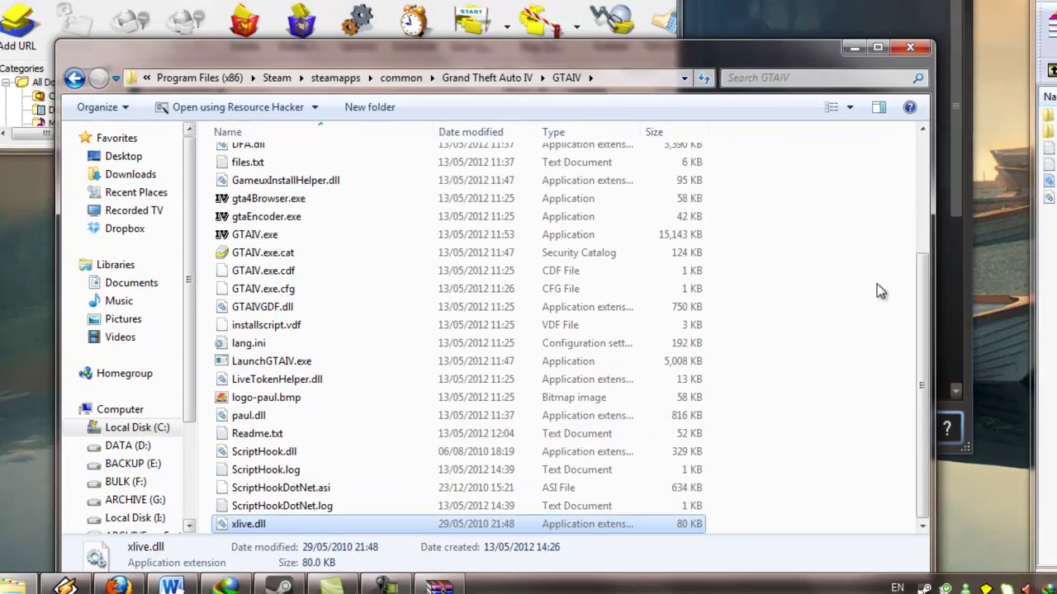
pyautogui.moveTo(851, 238)
pyautogui.mouseDown()
pyautogui.moveTo(696, 351)
pyautogui.moveTo(859, 252)
pyautogui.mouseUp()
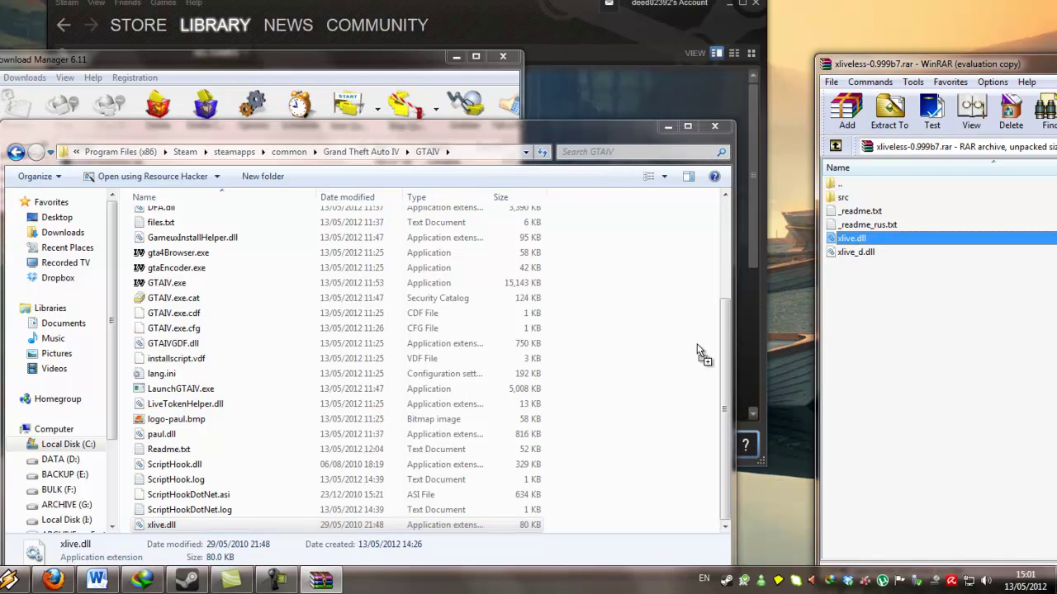
pyautogui.doubleClick(825, 64)
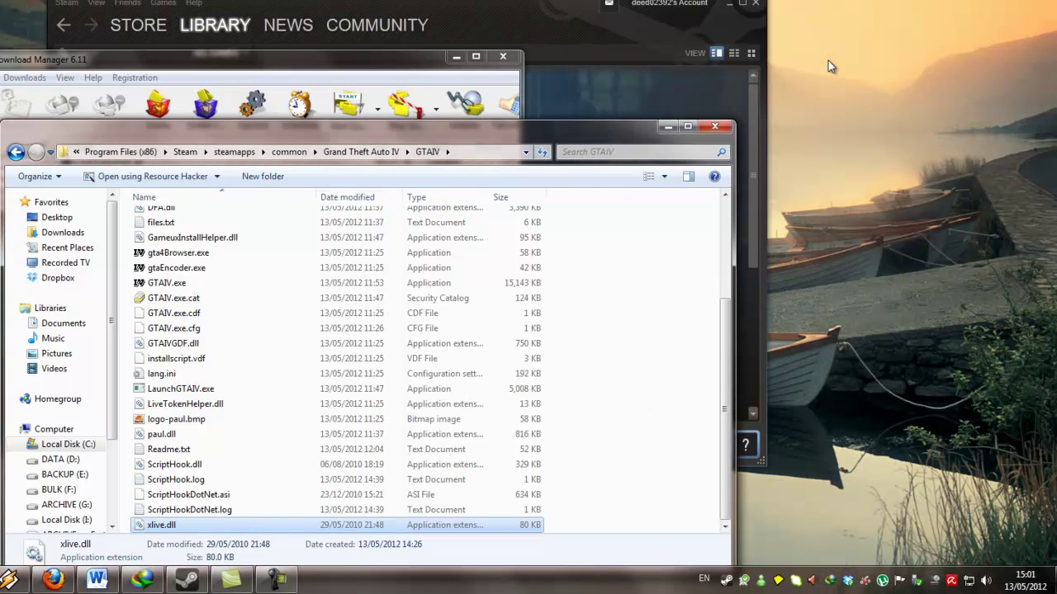
# Open scripthookdotnet.zip from IDM in WinRAR, dismissing the license reminder.
pyautogui.click(102, 83)
pyautogui.rightClick(110, 163)
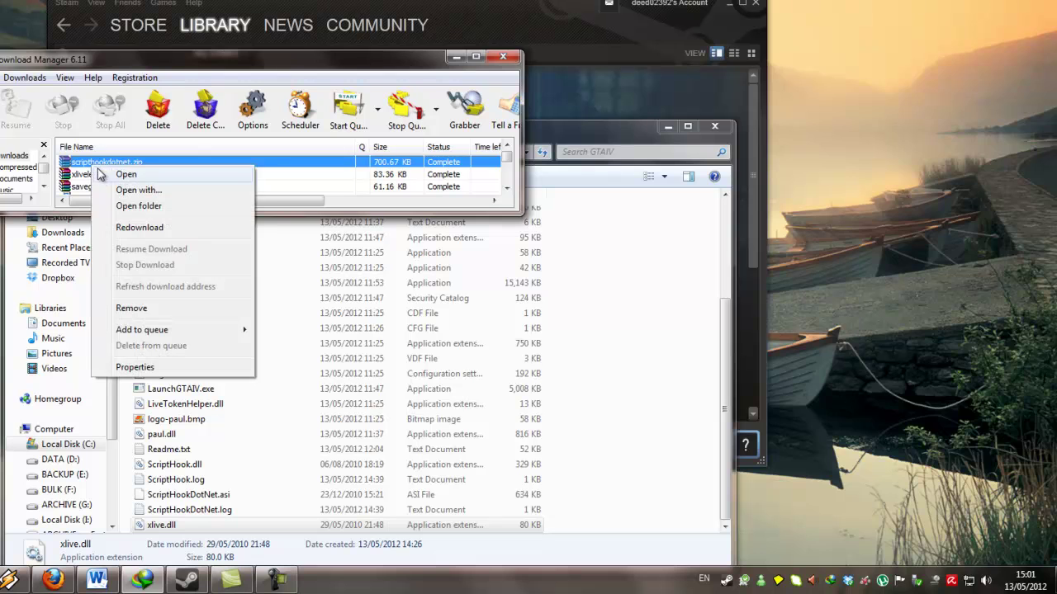
pyautogui.click(124, 174)
pyautogui.click(456, 58)
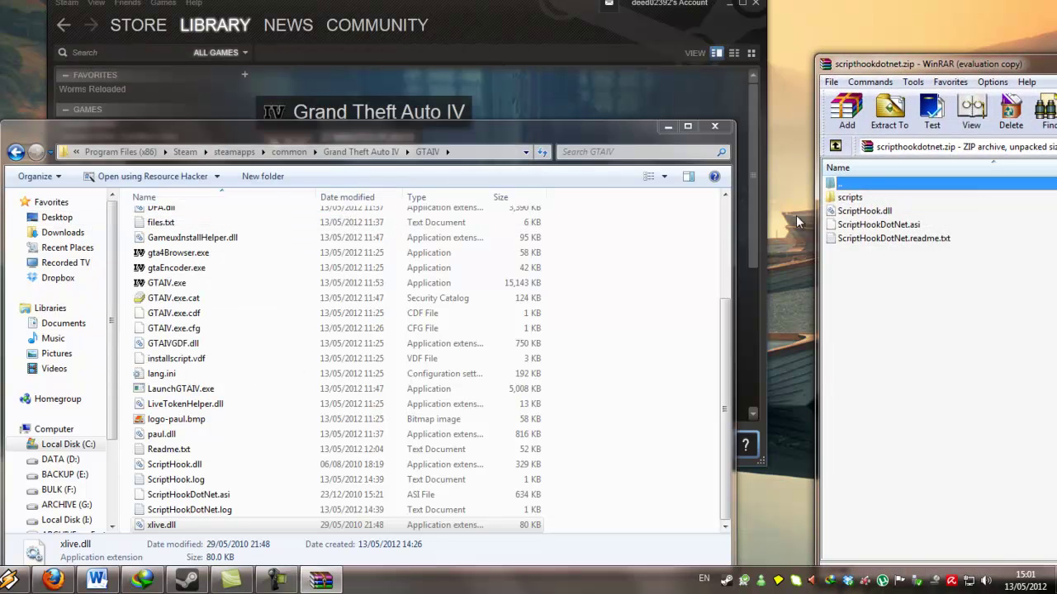
pyautogui.click(1015, 343)
# Extract the scripts folder, ScriptHook.dll and ScriptHookDotNet.asi into GTAIV, then close WinRAR.
pyautogui.click(898, 214)
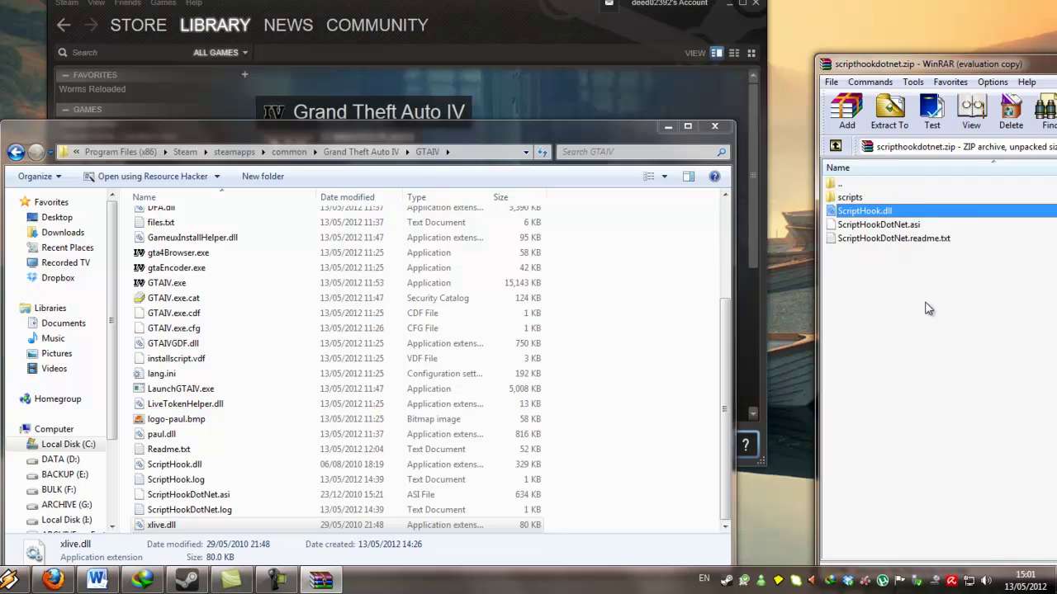
pyautogui.click(900, 224)
pyautogui.keyDown('ctrl'); pyautogui.click(894, 212); pyautogui.keyUp('ctrl')
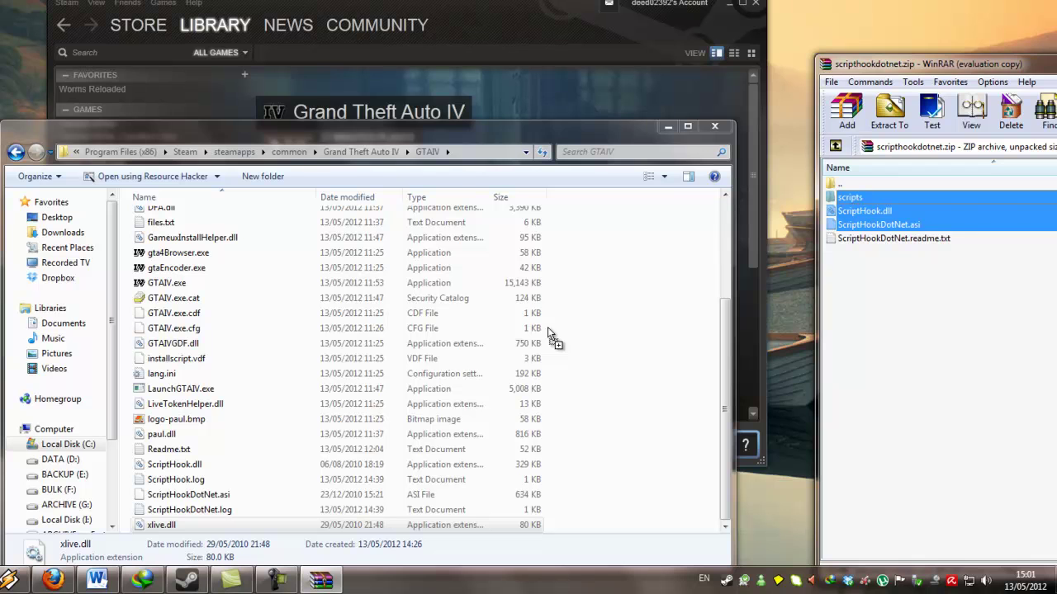
pyautogui.moveTo(547, 326); pyautogui.dragTo(548, 327)
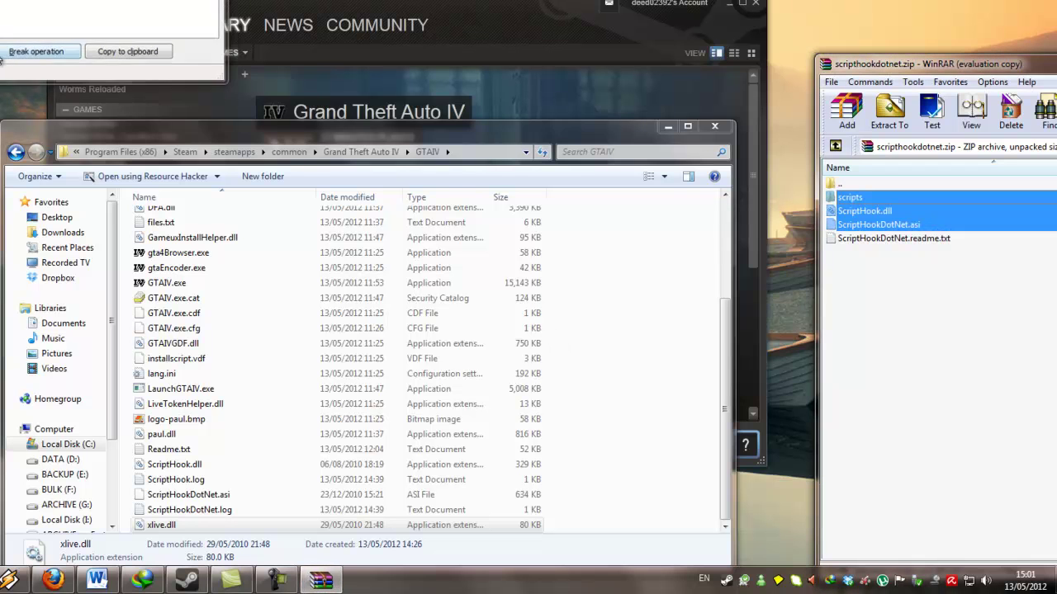
pyautogui.hotkey('alt', 'F4')
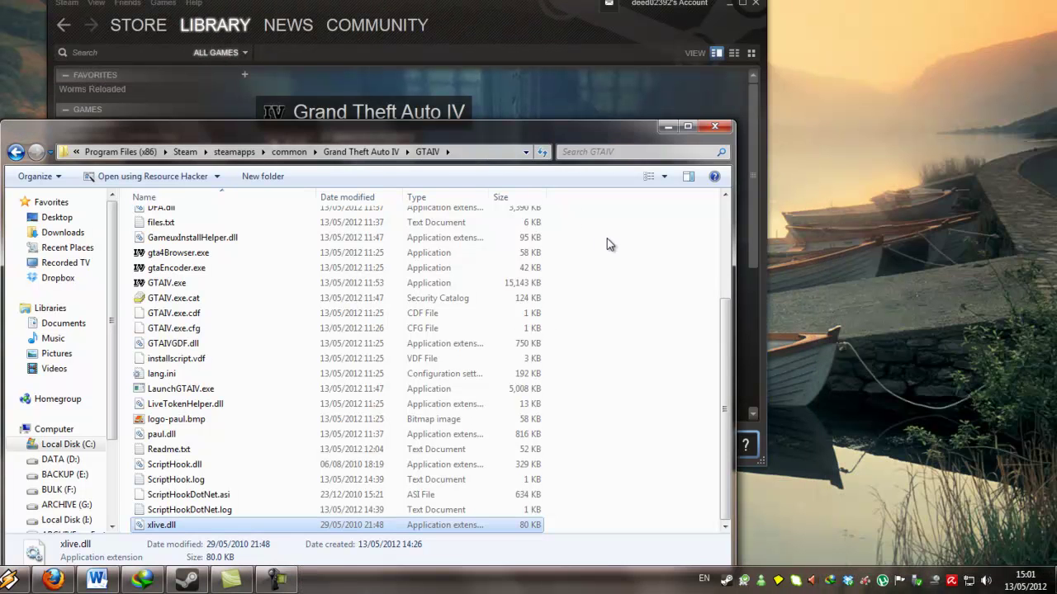
pyautogui.click(607, 244)
pyautogui.scroll(2, 613, 289)
pyautogui.scroll(2, 612, 289)
pyautogui.scroll(-4, 612, 289)
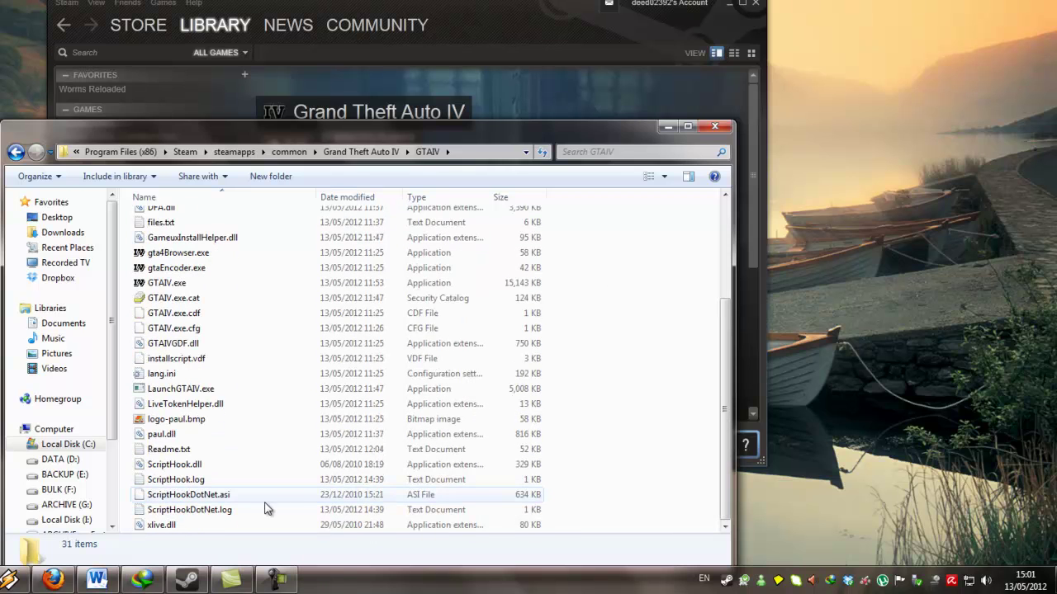
pyautogui.scroll(4, 273, 506)
pyautogui.doubleClick(157, 295)
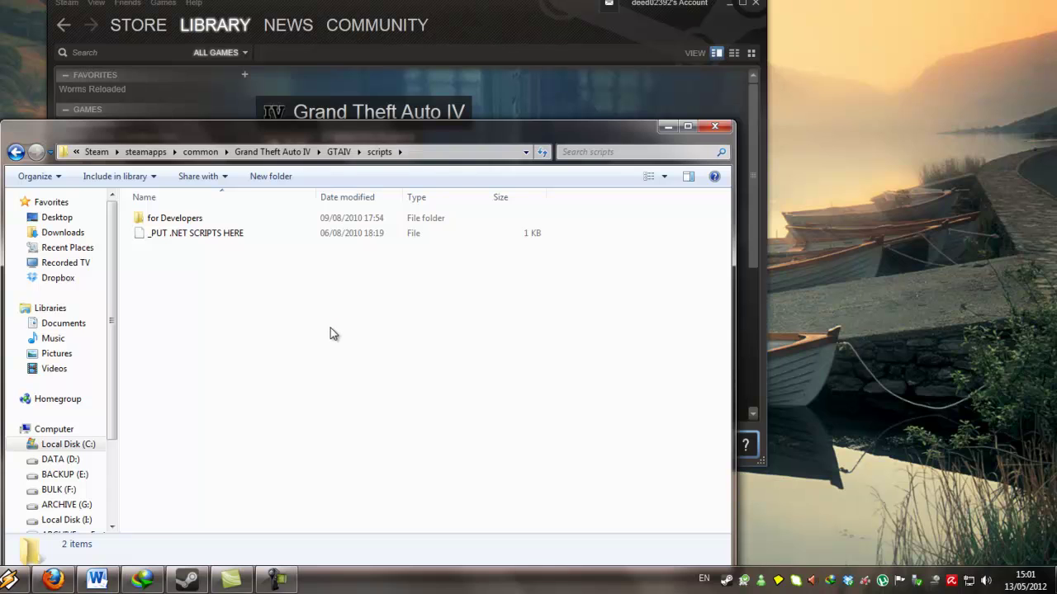
pyautogui.moveTo(330, 327)
pyautogui.mouseDown()
pyautogui.moveTo(212, 207)
pyautogui.moveTo(336, 31)
pyautogui.moveTo(319, 232)
pyautogui.mouseUp()
pyautogui.press('BackSpace')
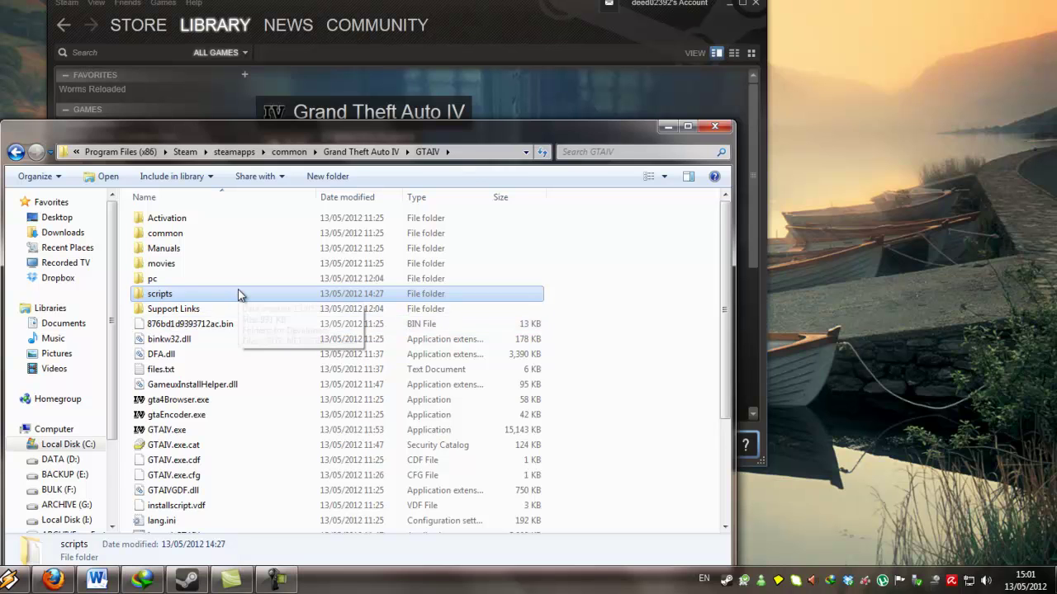
pyautogui.moveTo(160, 294)
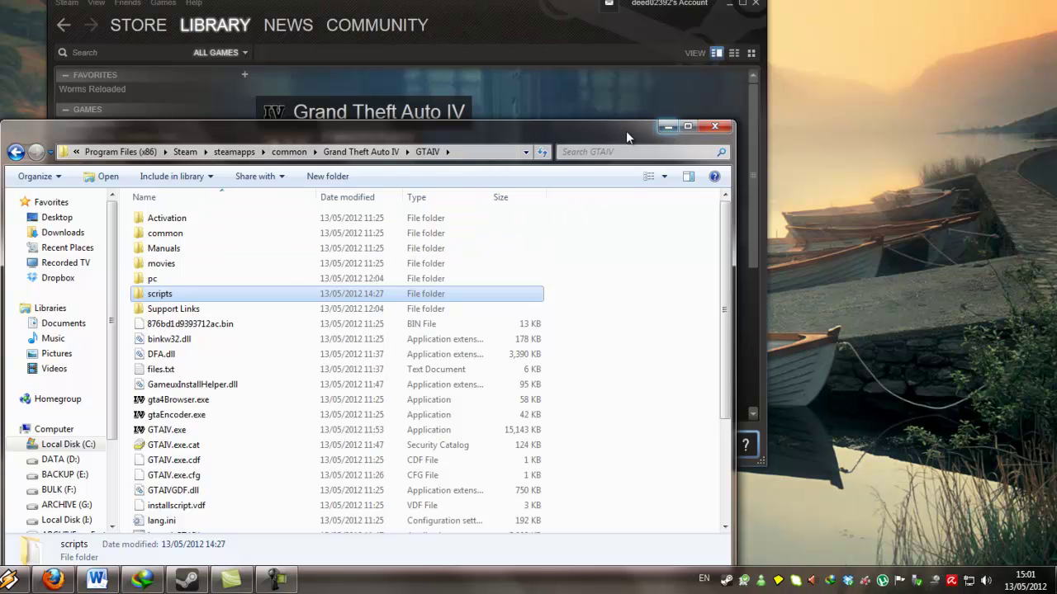
pyautogui.moveTo(621, 130)
pyautogui.mouseDown()
pyautogui.moveTo(526, 104)
pyautogui.moveTo(492, 108)
pyautogui.mouseUp()
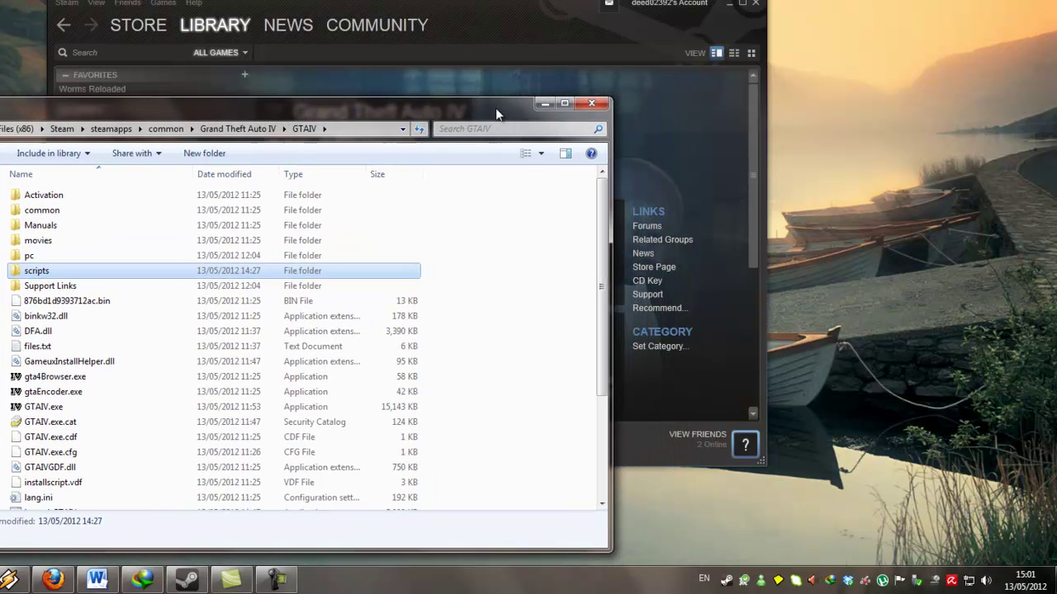
pyautogui.scroll(-4, 404, 350)
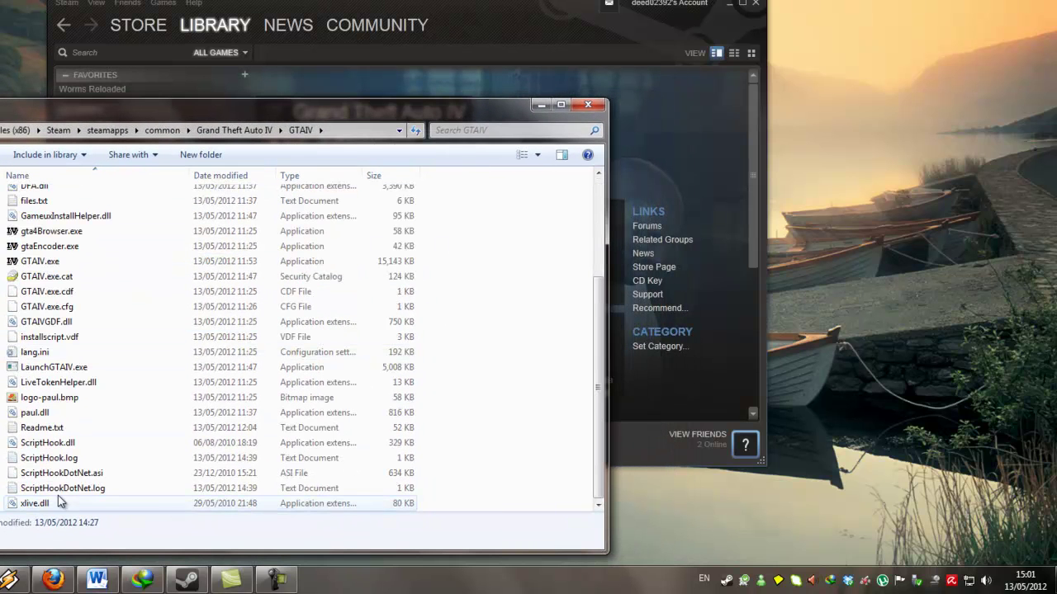
pyautogui.click(48, 506)
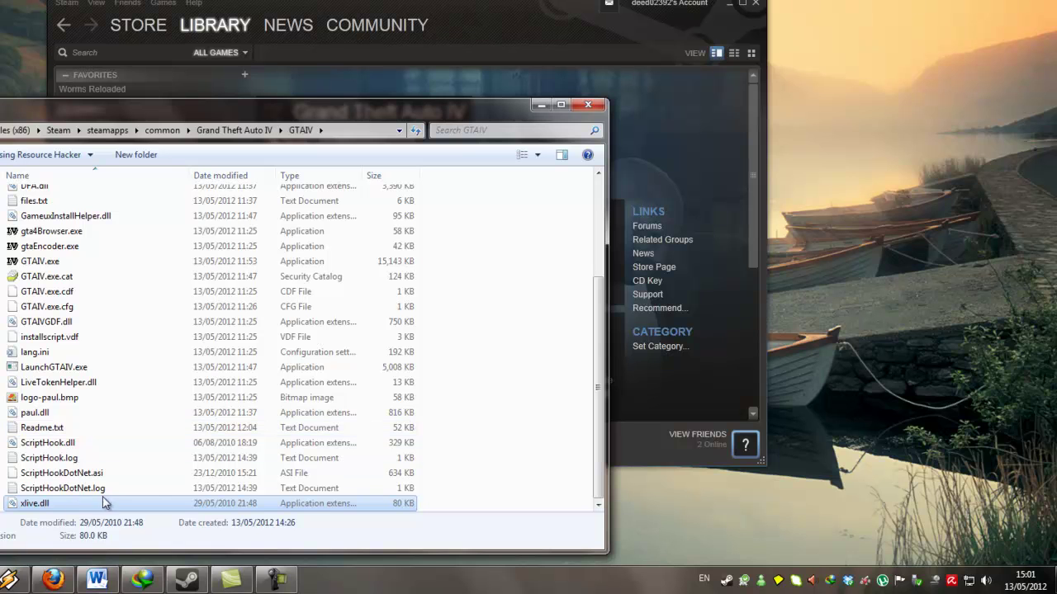
pyautogui.scroll(3, 388, 438)
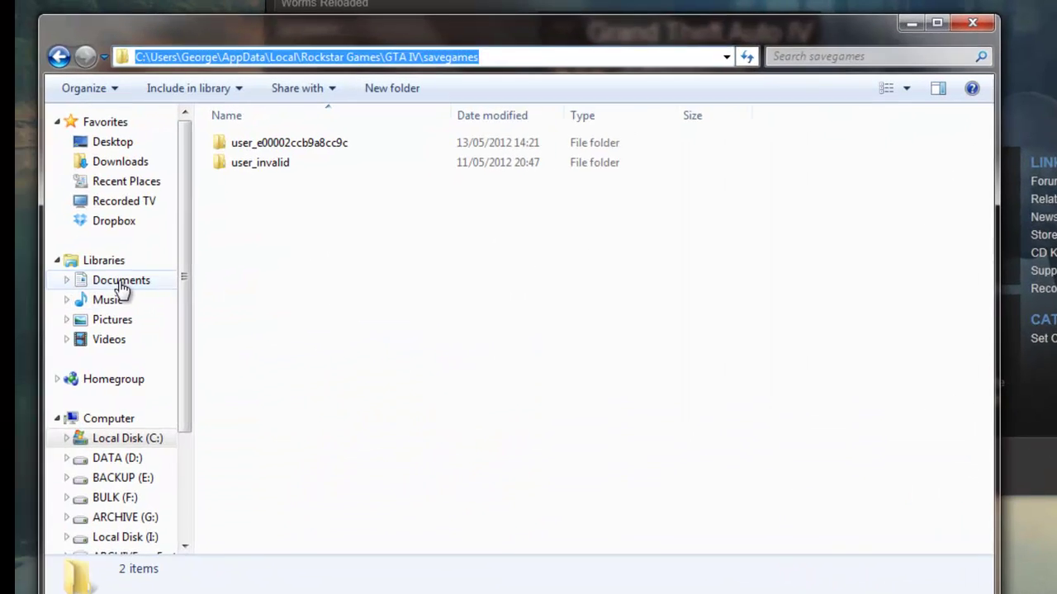
# Browse to Documents\Rockstar Games\GTA IV and select the savegames folder.
pyautogui.click(120, 281)
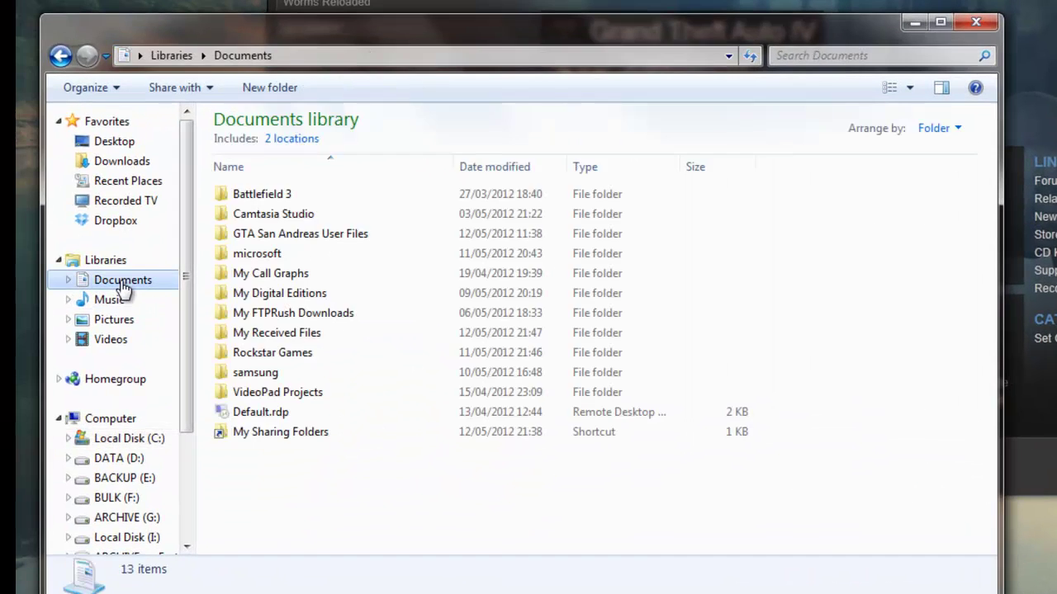
pyautogui.doubleClick(320, 354)
pyautogui.doubleClick(297, 199)
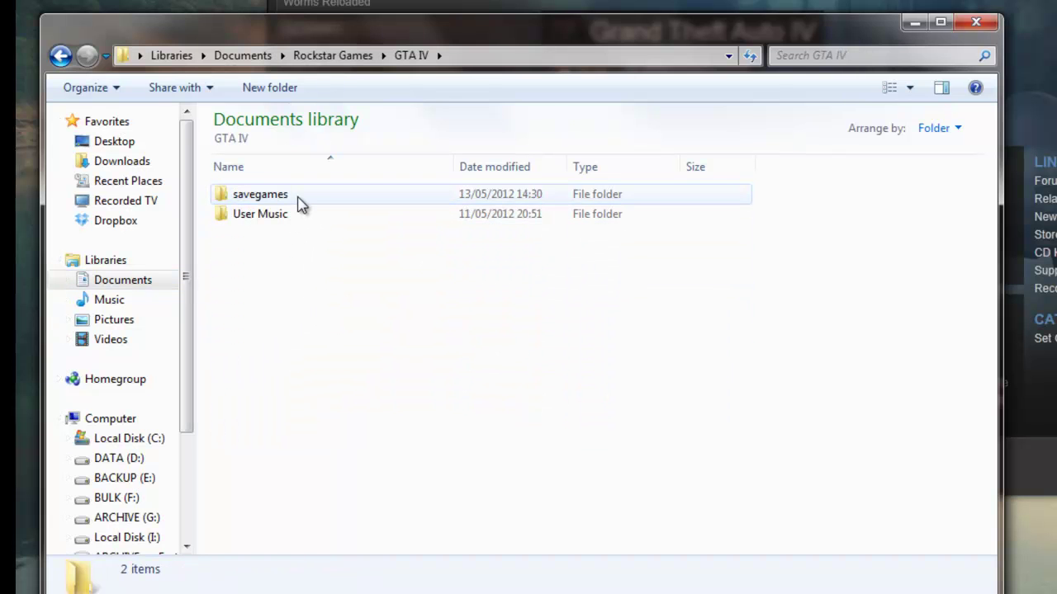
pyautogui.moveTo(337, 346); pyautogui.dragTo(255, 215)
pyautogui.press('Up')
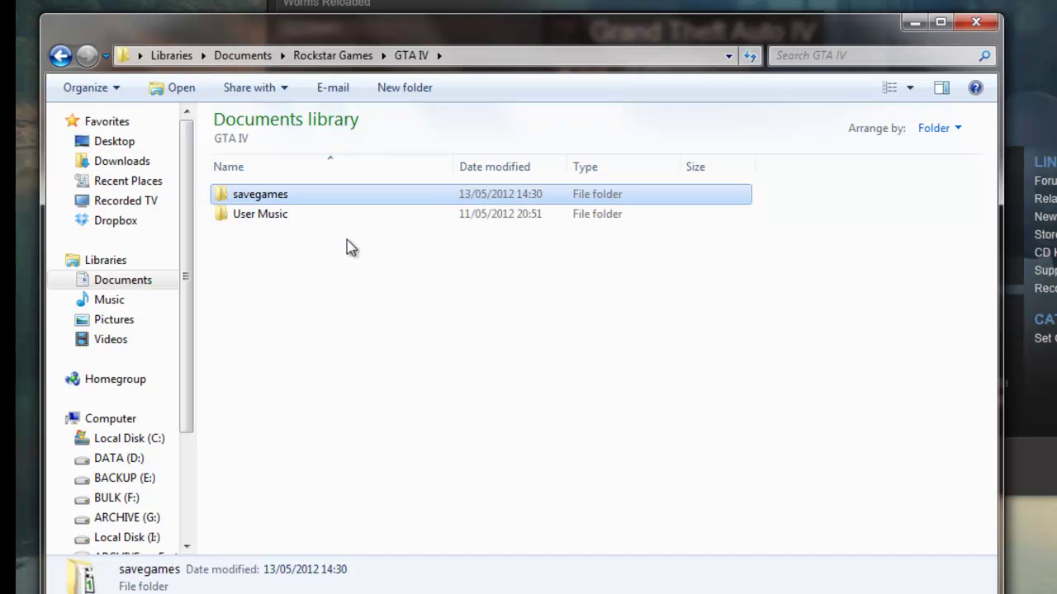
# Open the savegames folder and inspect SGTA400 and ControlMap.dat.
pyautogui.rightClick(286, 304)
pyautogui.moveTo(355, 530)
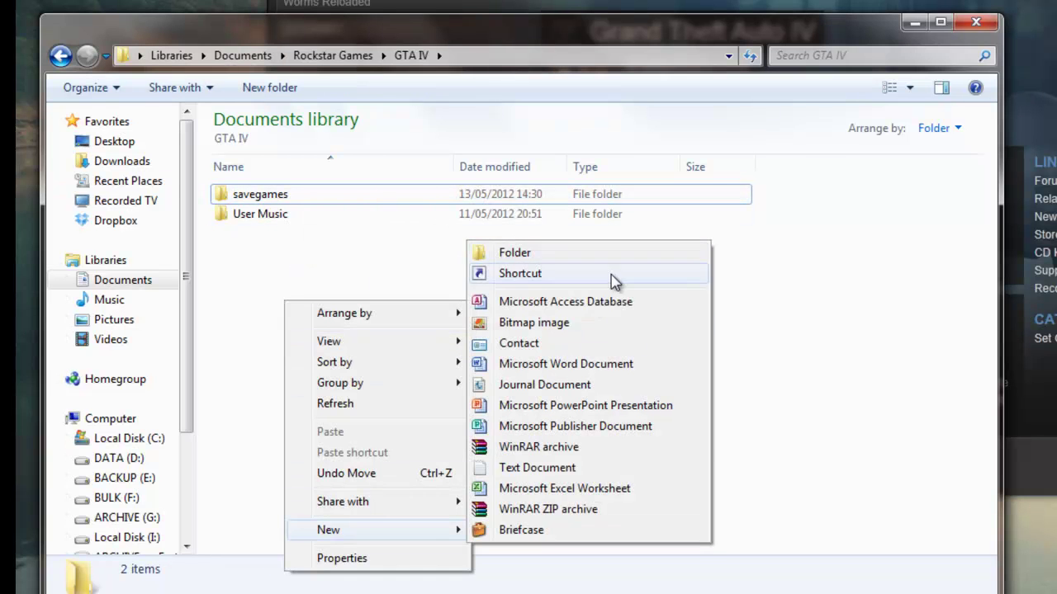
pyautogui.click(862, 299)
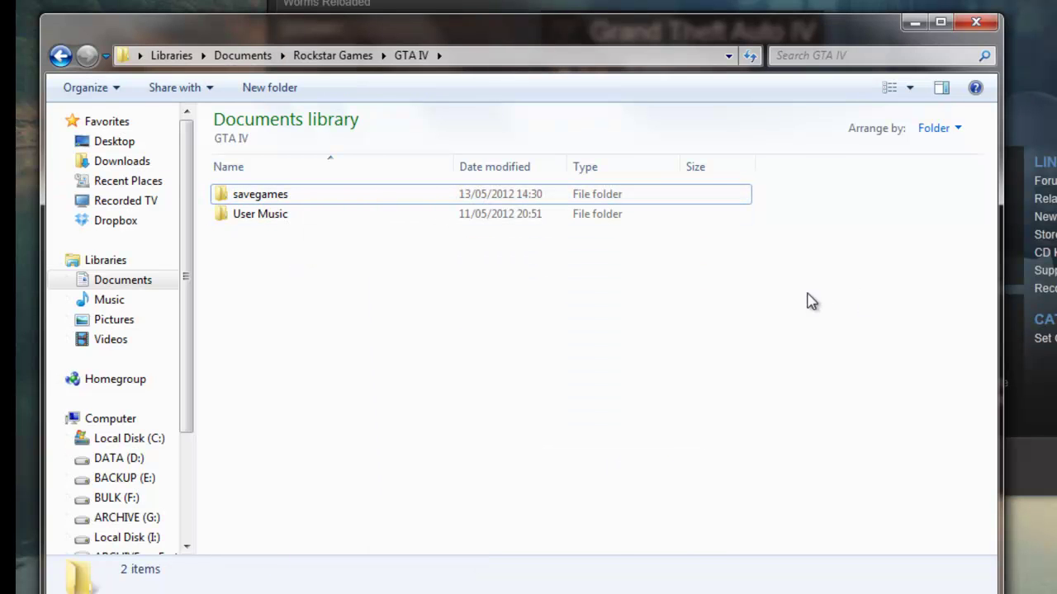
pyautogui.doubleClick(278, 196)
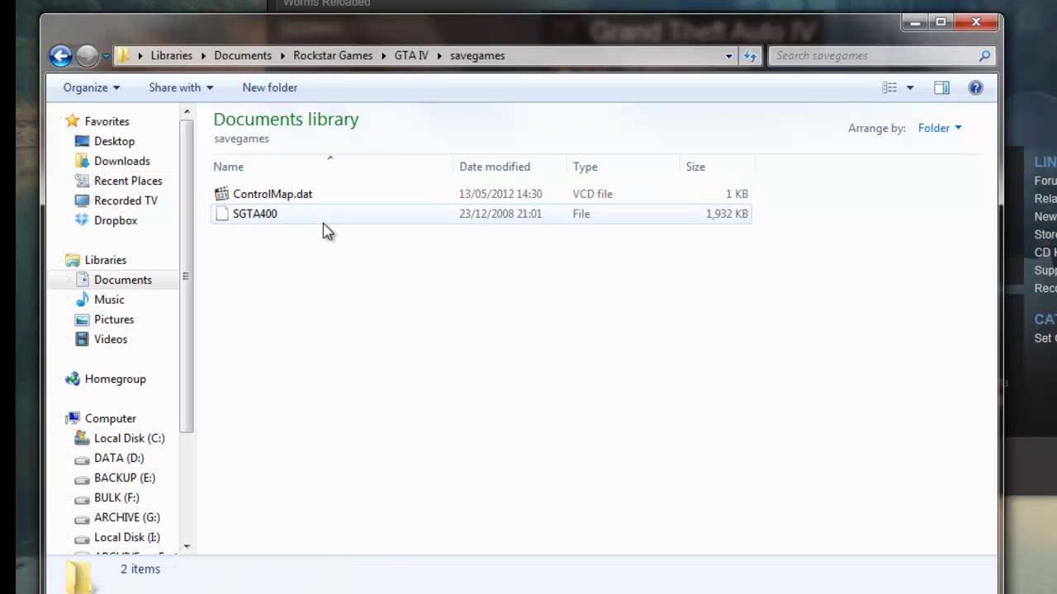
pyautogui.click(329, 216)
pyautogui.click(285, 196)
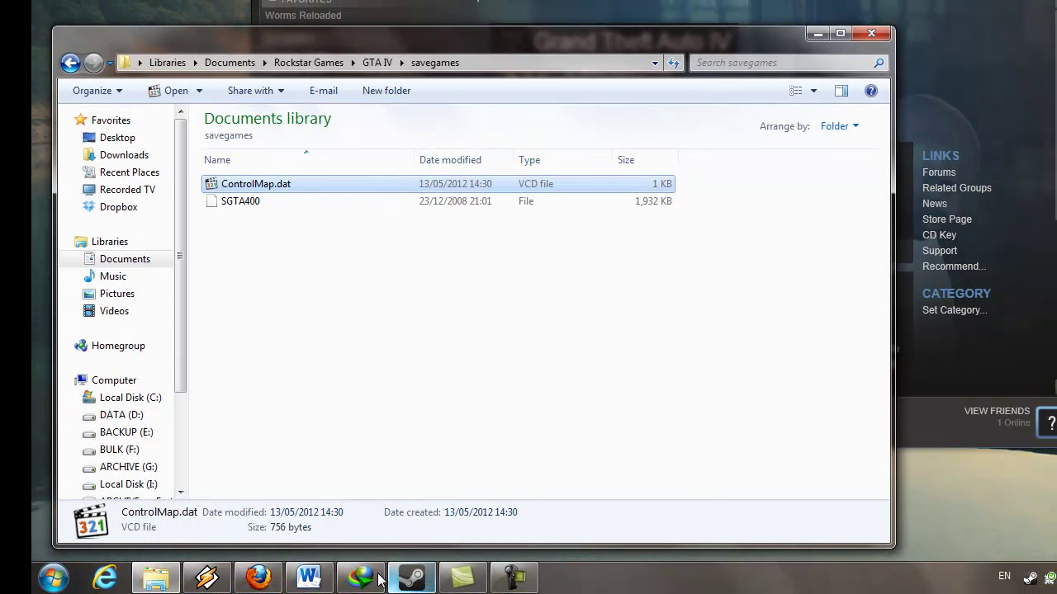
# Open savegamecompleted.zip from IDM in WinRAR and copy SGTA400 into the savegames folder.
pyautogui.click(360, 577)
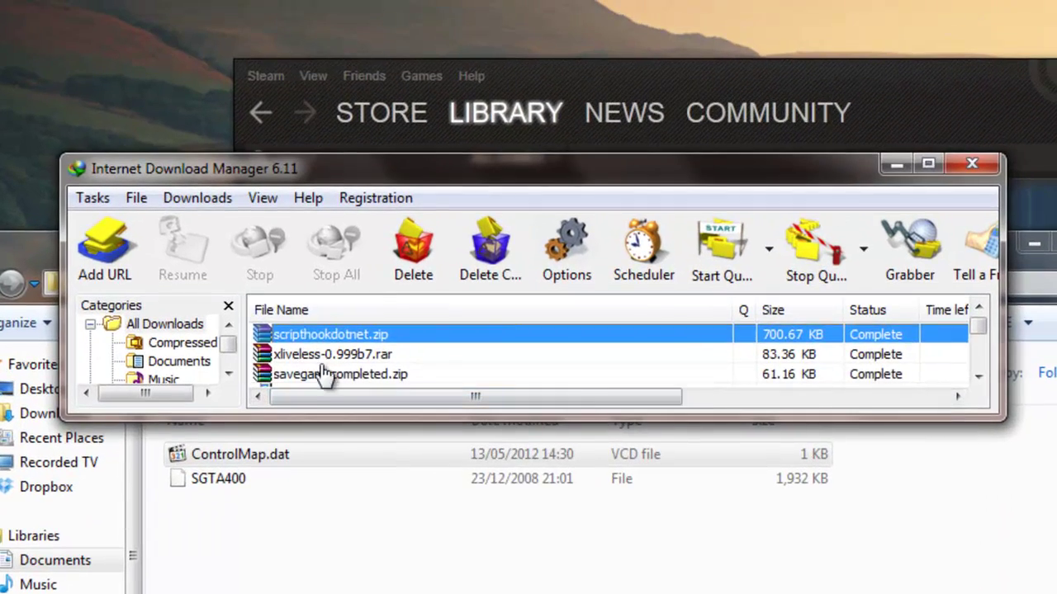
pyautogui.rightClick(297, 297)
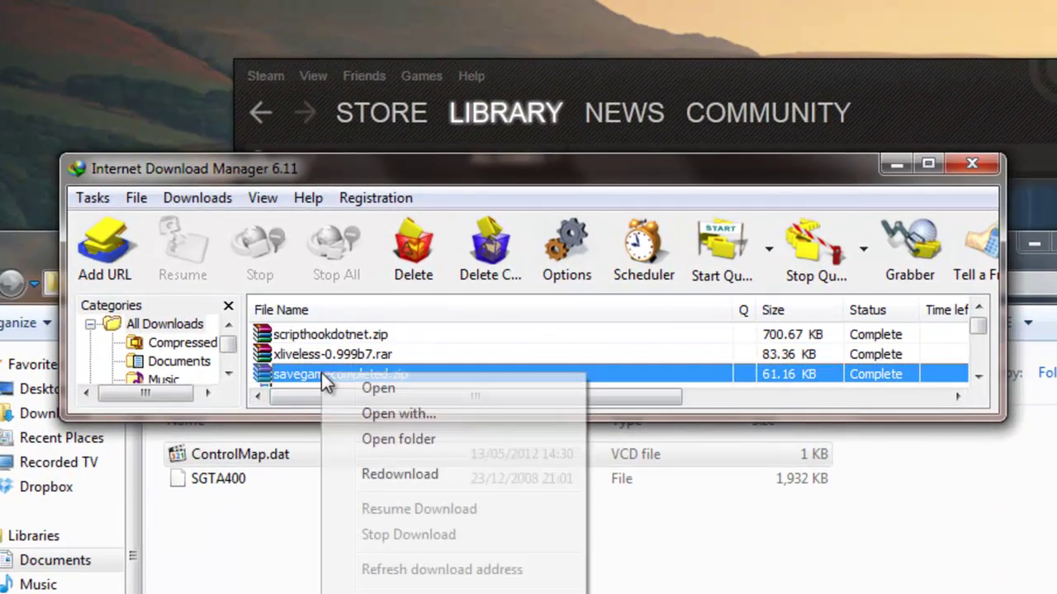
pyautogui.click(896, 164)
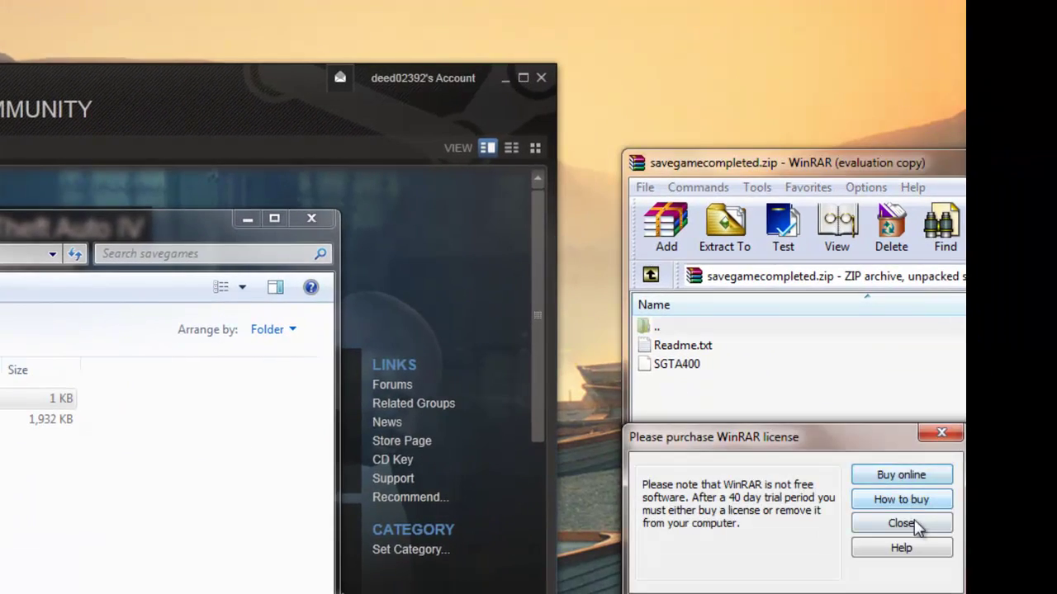
pyautogui.click(902, 523)
pyautogui.moveTo(727, 370); pyautogui.dragTo(318, 550)
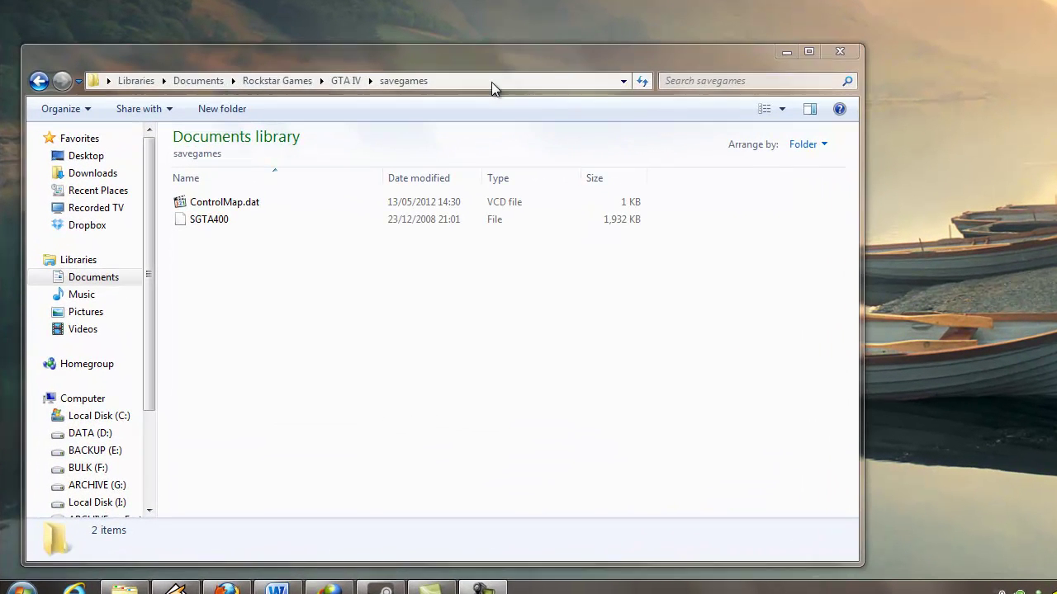
# Replace the Explorer path with C:\Program Files (x86) via autocomplete and go there.
pyautogui.click(491, 82)
pyautogui.click(416, 80)
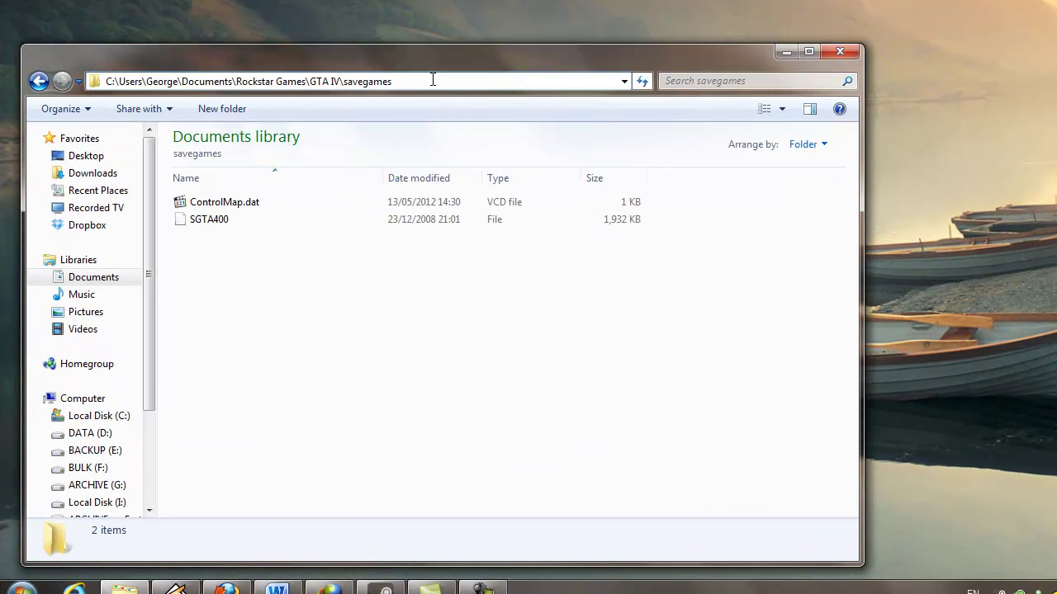
pyautogui.moveTo(433, 80); pyautogui.dragTo(125, 147)
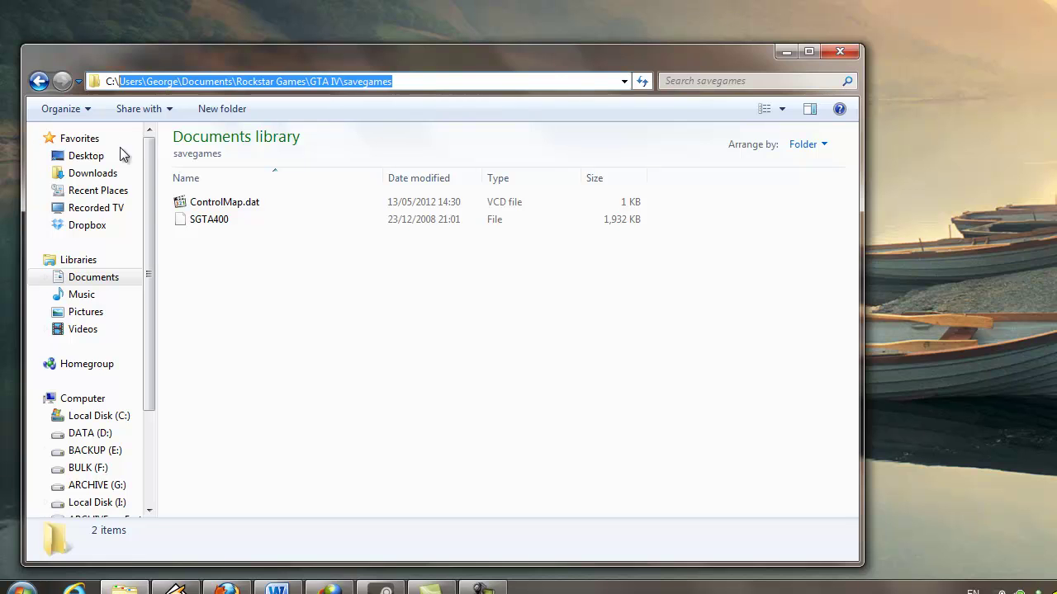
pyautogui.write('progra')
pyautogui.press('Down')
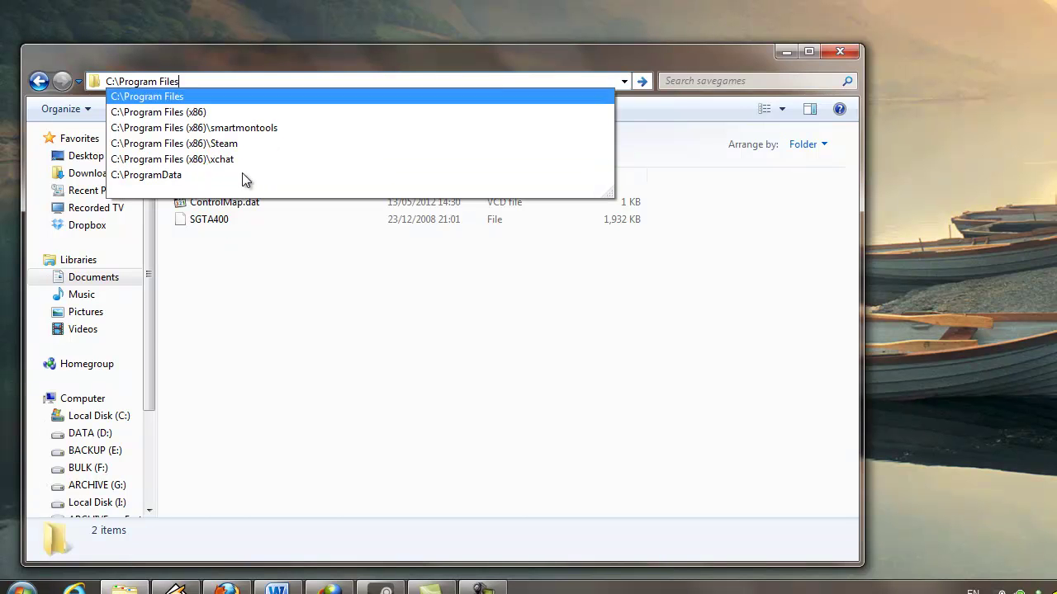
pyautogui.press('Down')
pyautogui.press('Tab')
pyautogui.press('Return')
pyautogui.scroll(-8, 389, 401)
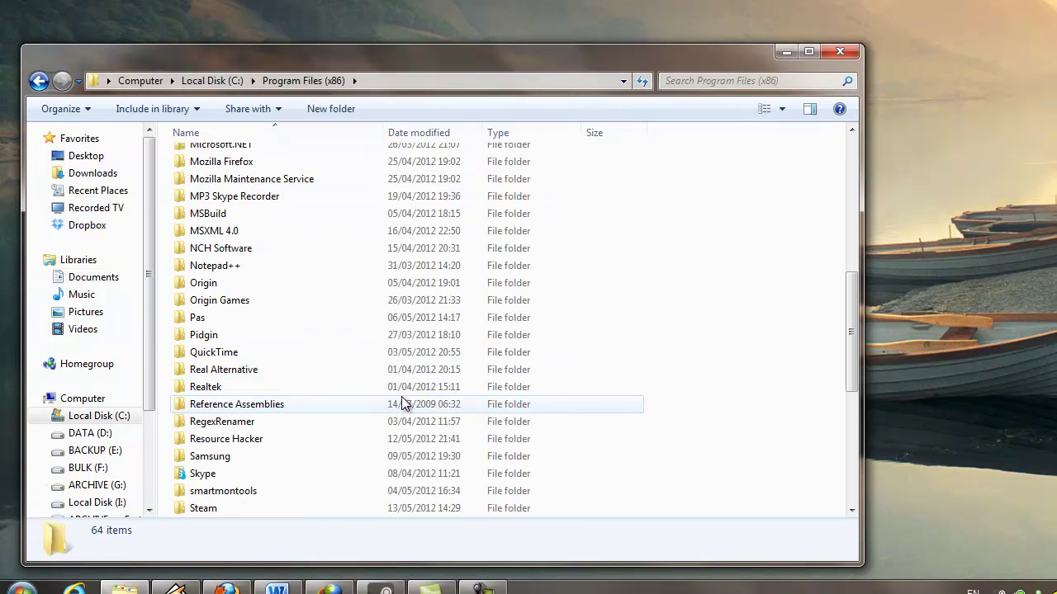